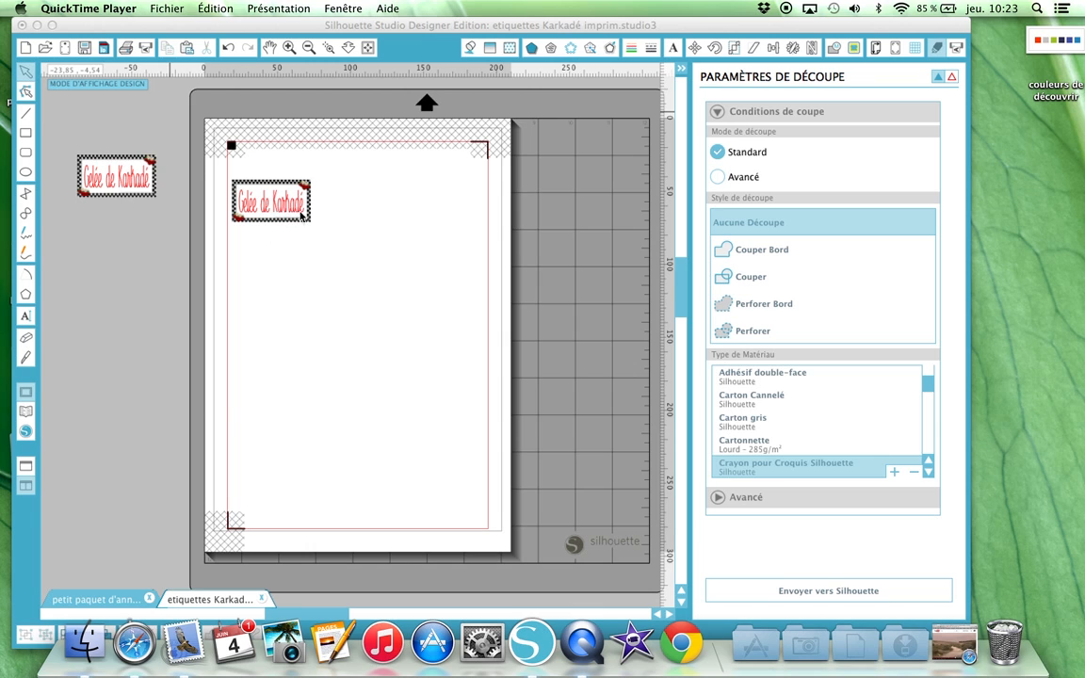
Examine the Gelée de Karkadé label up close, along with the page settings and the registration mark settings.
click(330, 47)
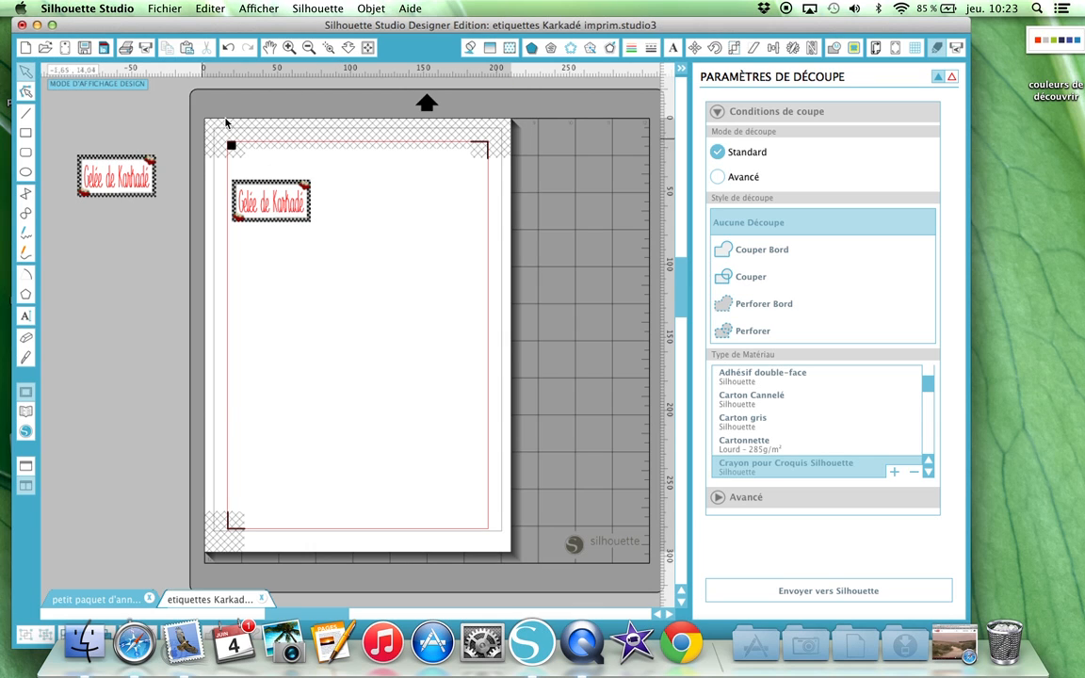
click(329, 47)
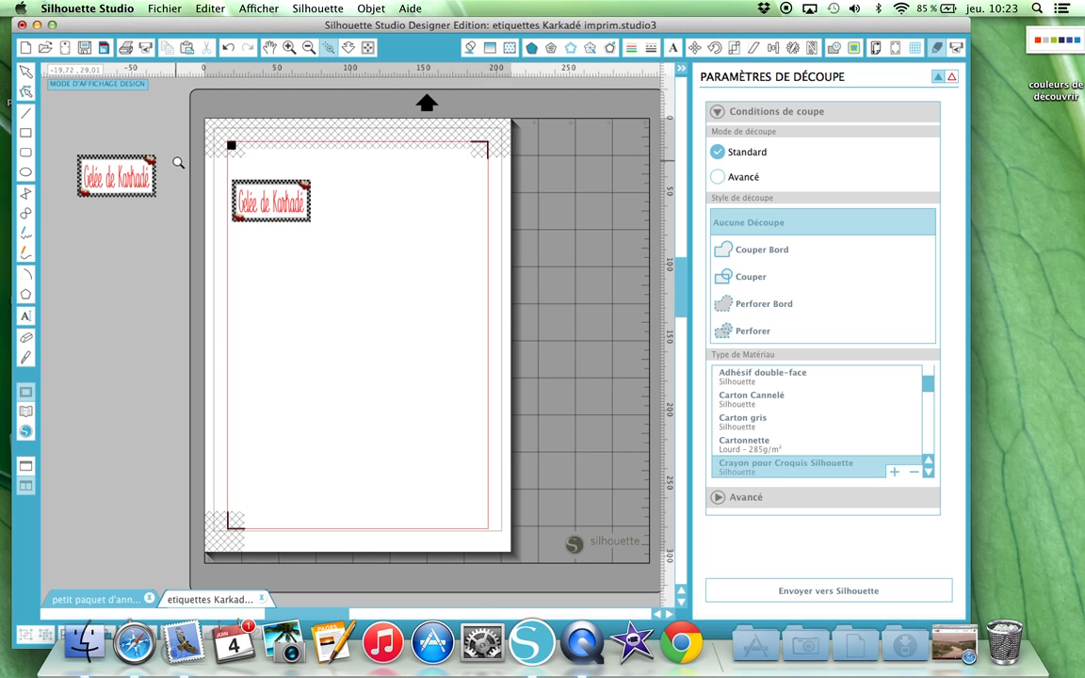
drag(176, 160, 450, 390)
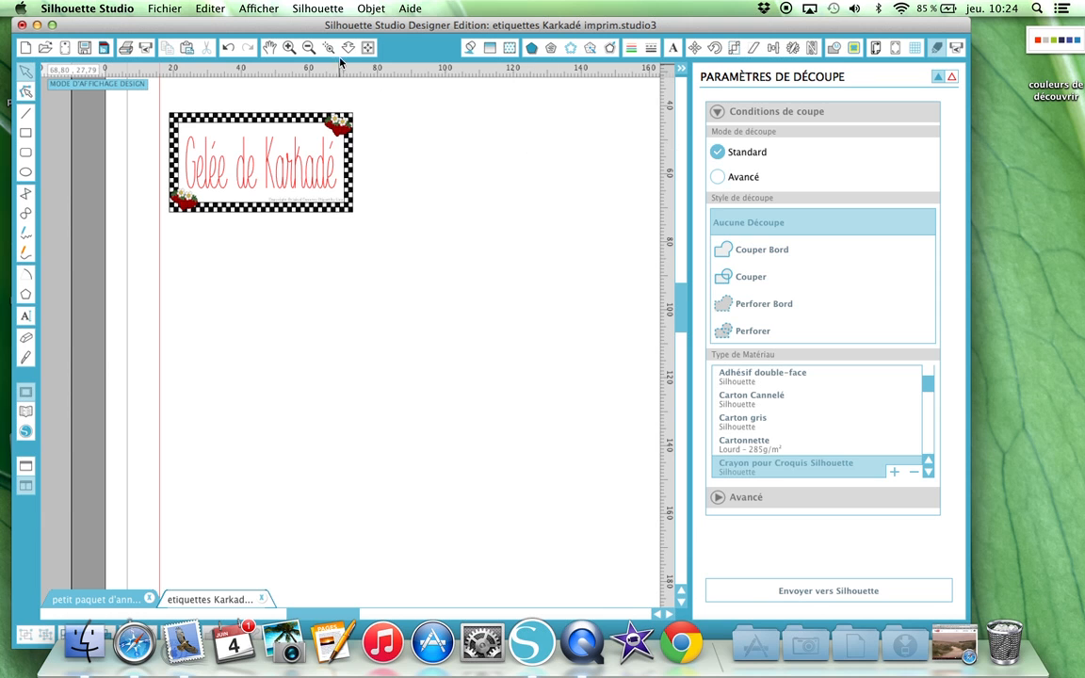
click(308, 48)
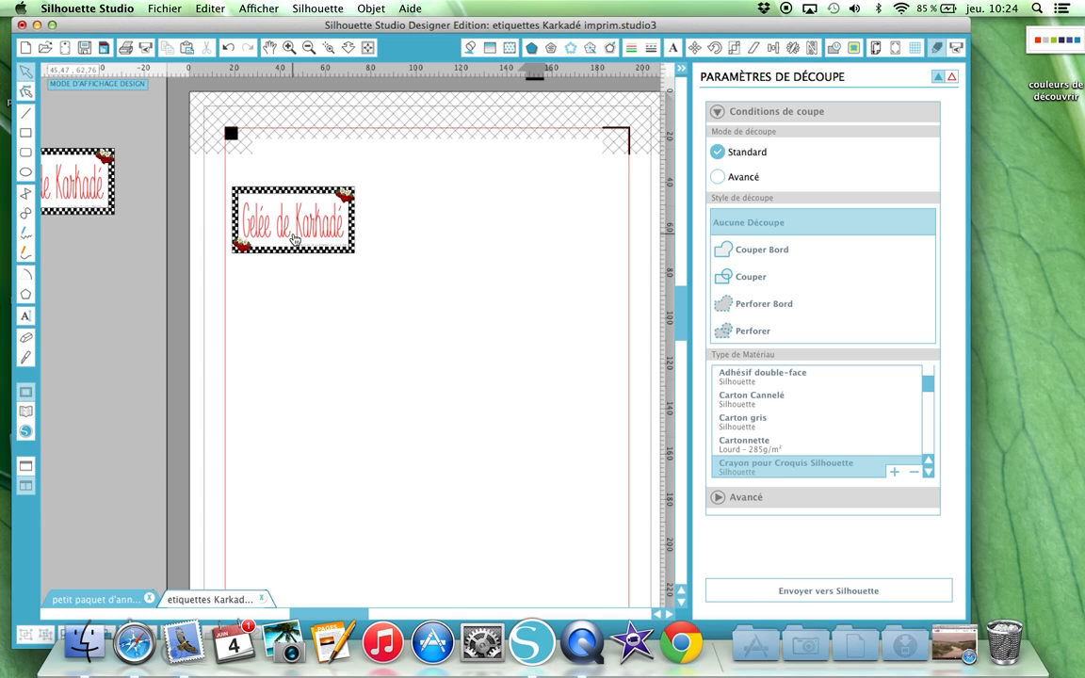
click(875, 52)
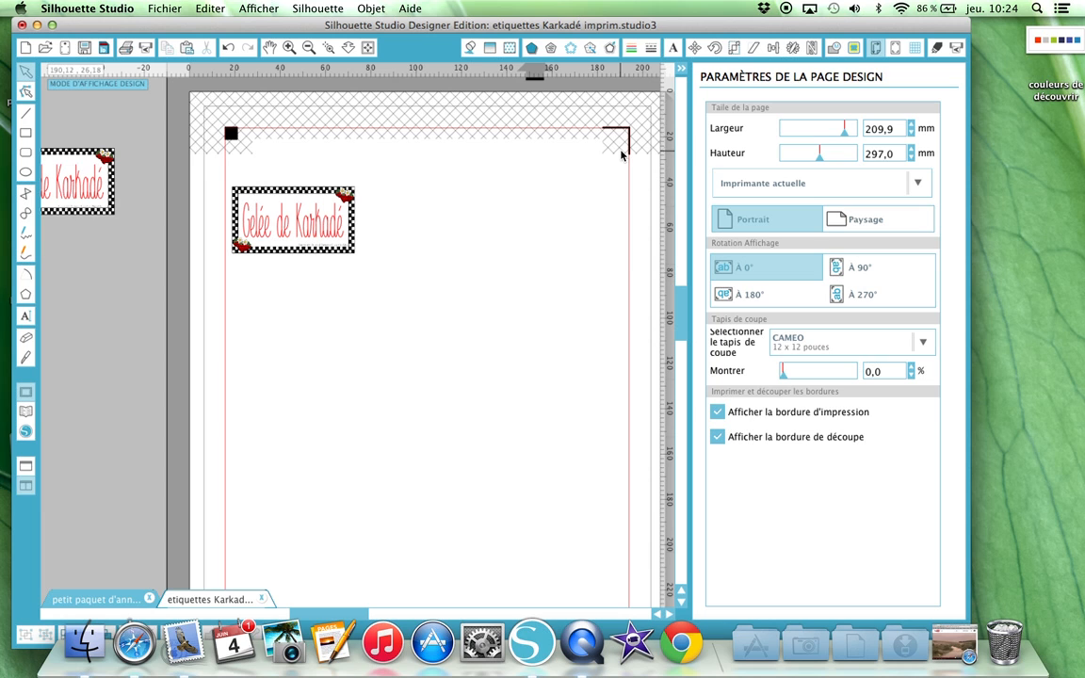
click(896, 53)
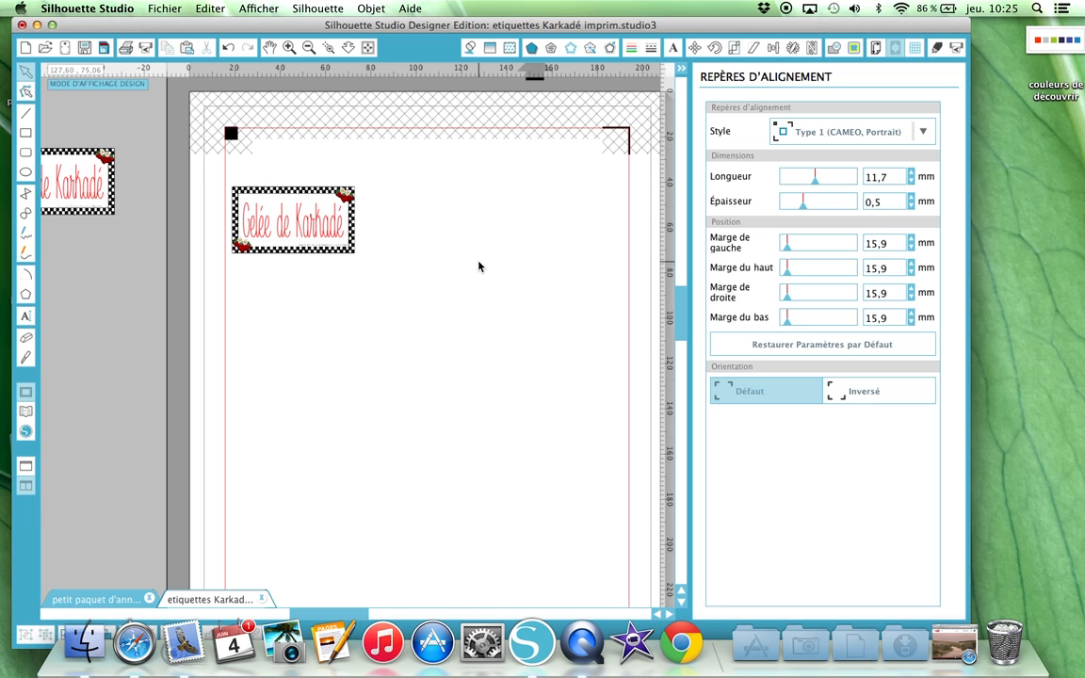
Copy the whole label on the page and place the pasted copy off the page, below the existing spare label.
drag(220, 170, 388, 300)
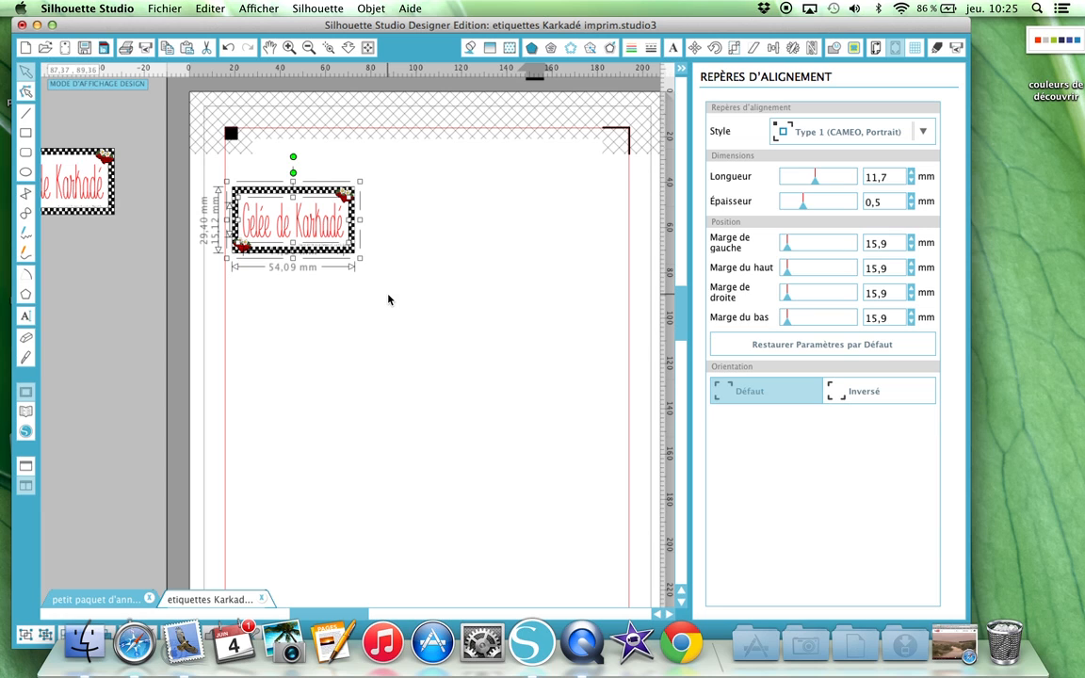
right_click(343, 213)
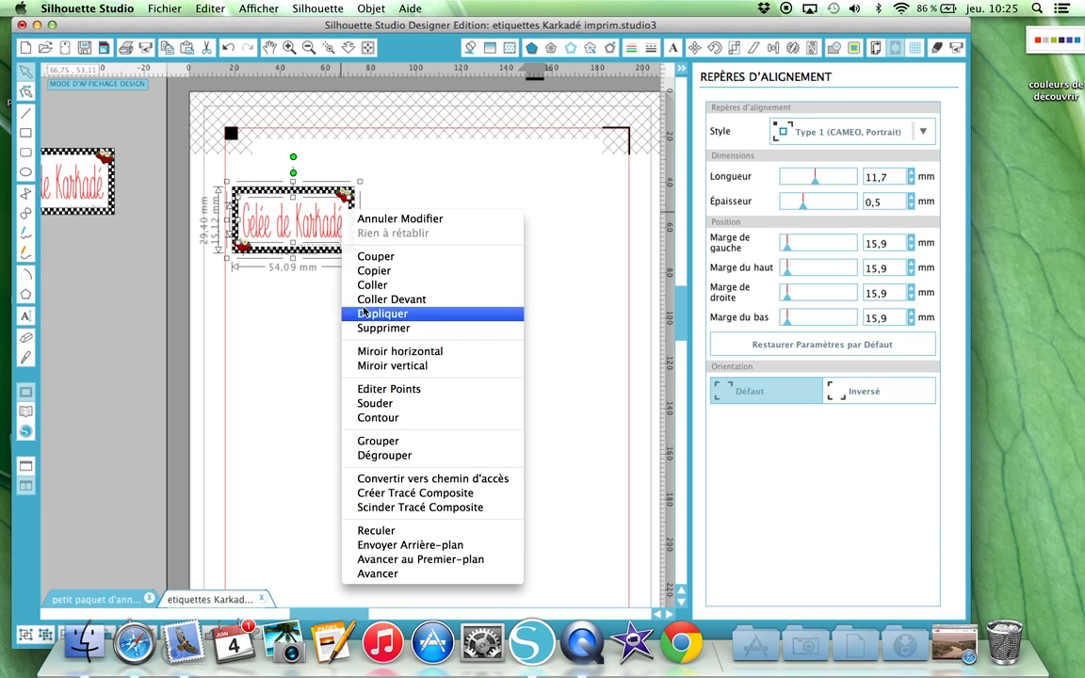
click(368, 272)
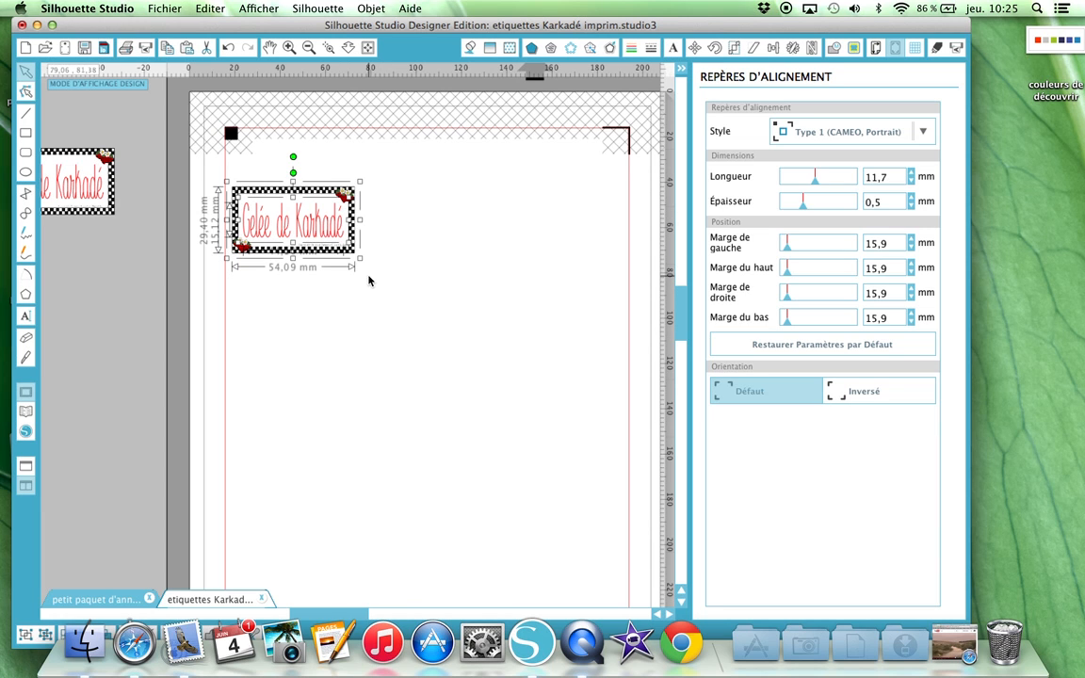
right_click(270, 366)
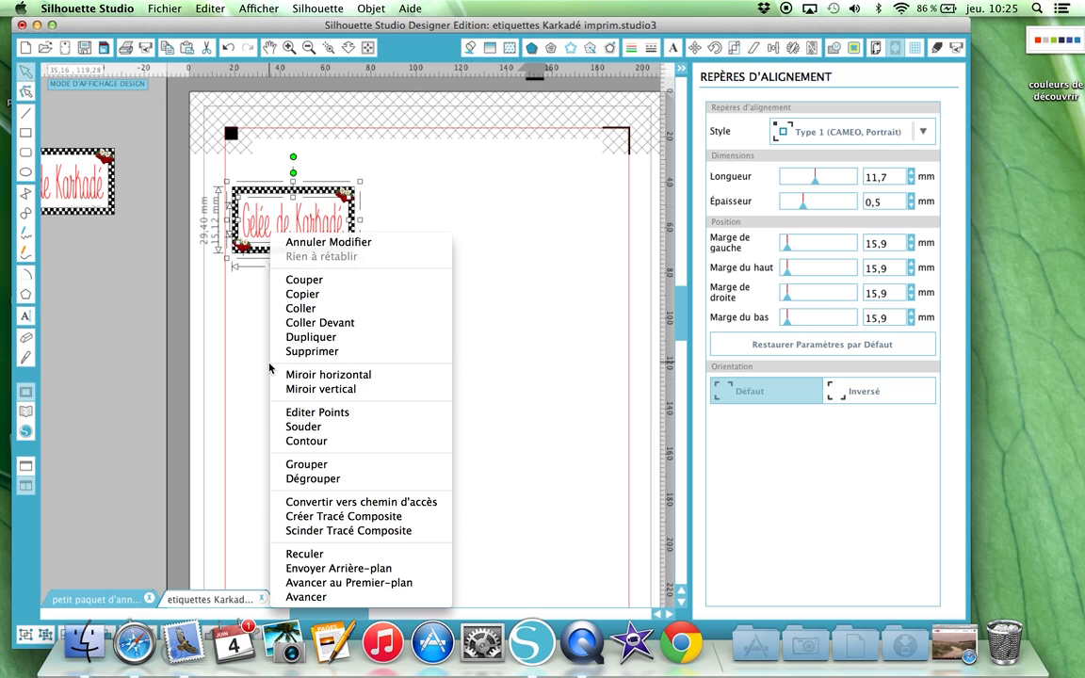
click(293, 308)
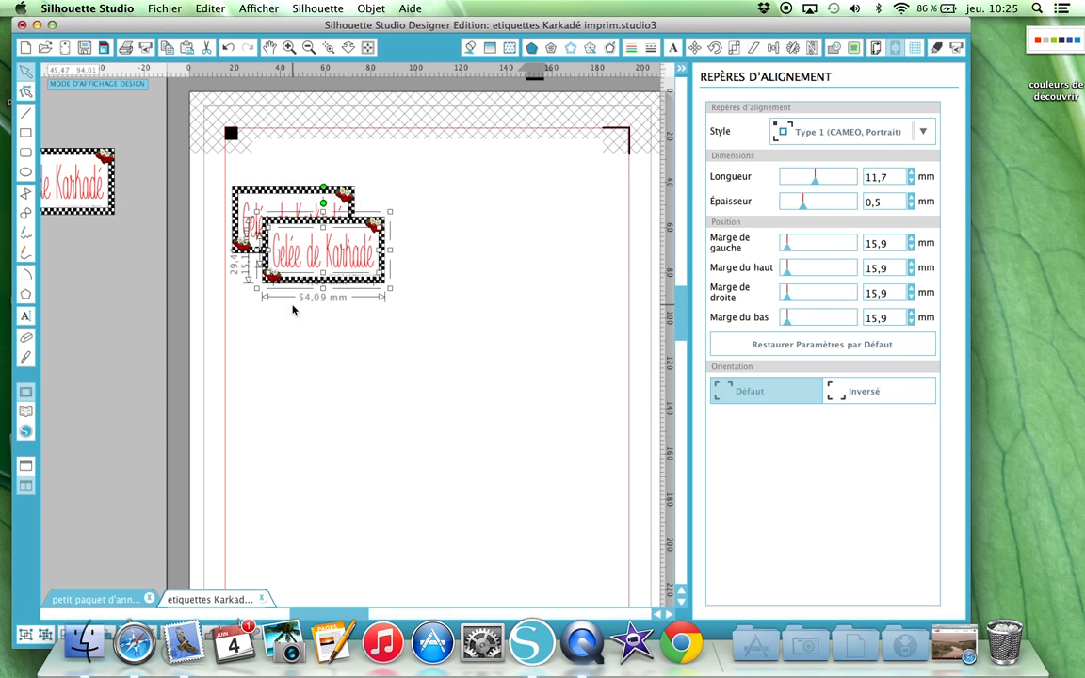
drag(309, 226, 109, 280)
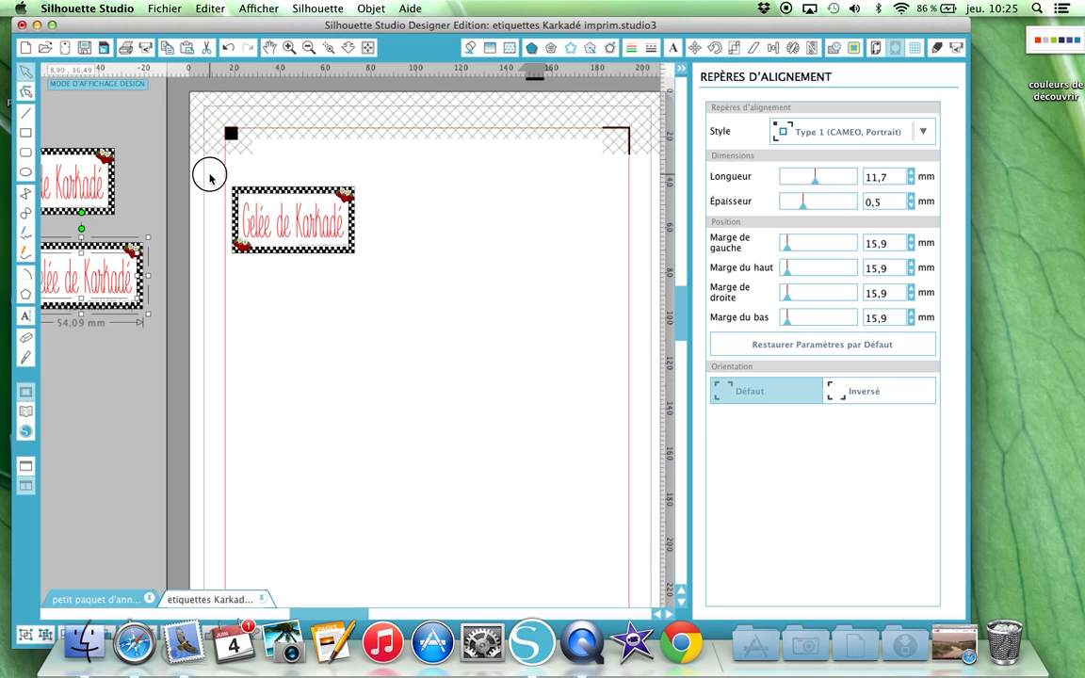
Move the label on the page slightly up and to the right, keeping it inside the cut border.
drag(209, 174, 414, 348)
drag(286, 196, 339, 207)
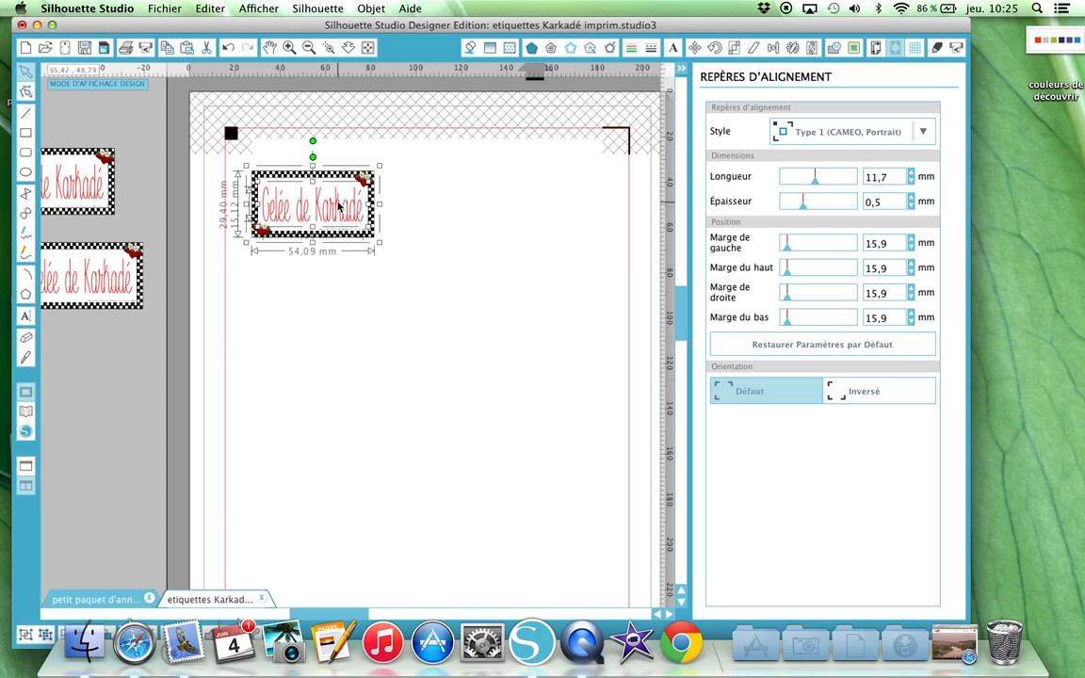
click(417, 226)
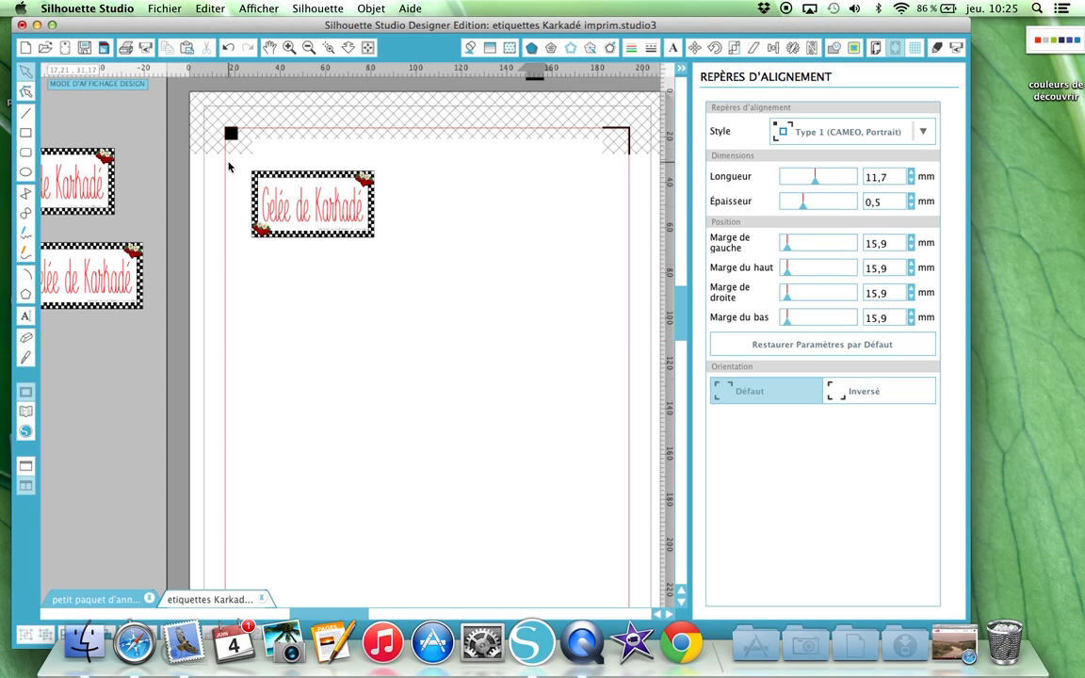
click(303, 226)
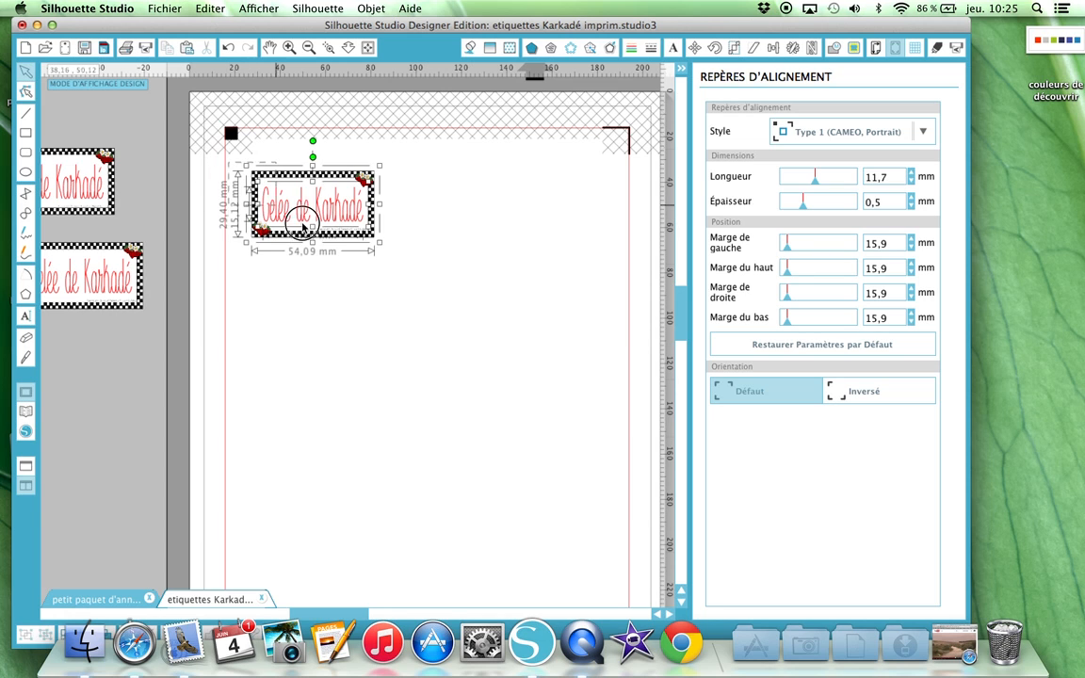
click(422, 288)
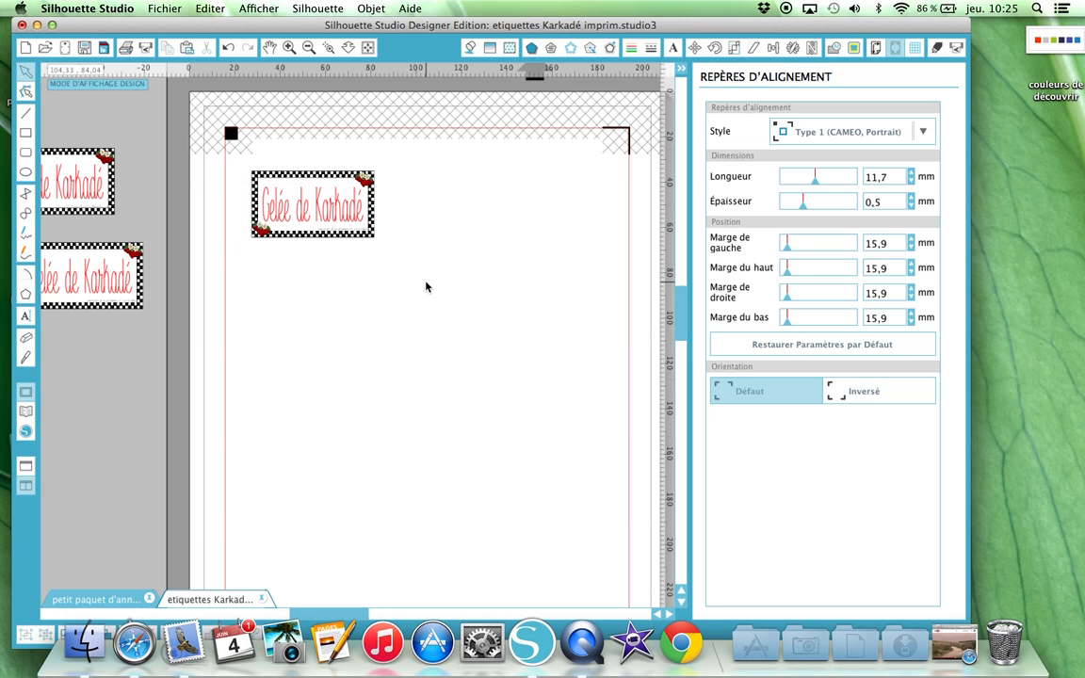
Add an outer contour at 2.0 mm with pointed corners (Pointe) around the label's checkered frame.
click(374, 190)
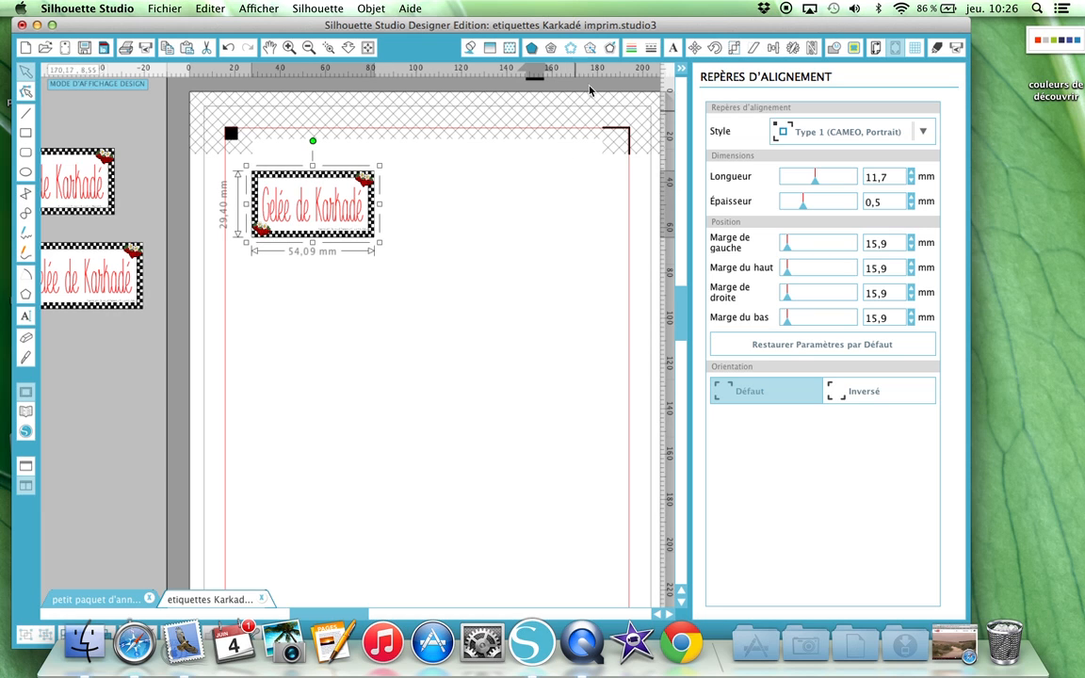
click(608, 49)
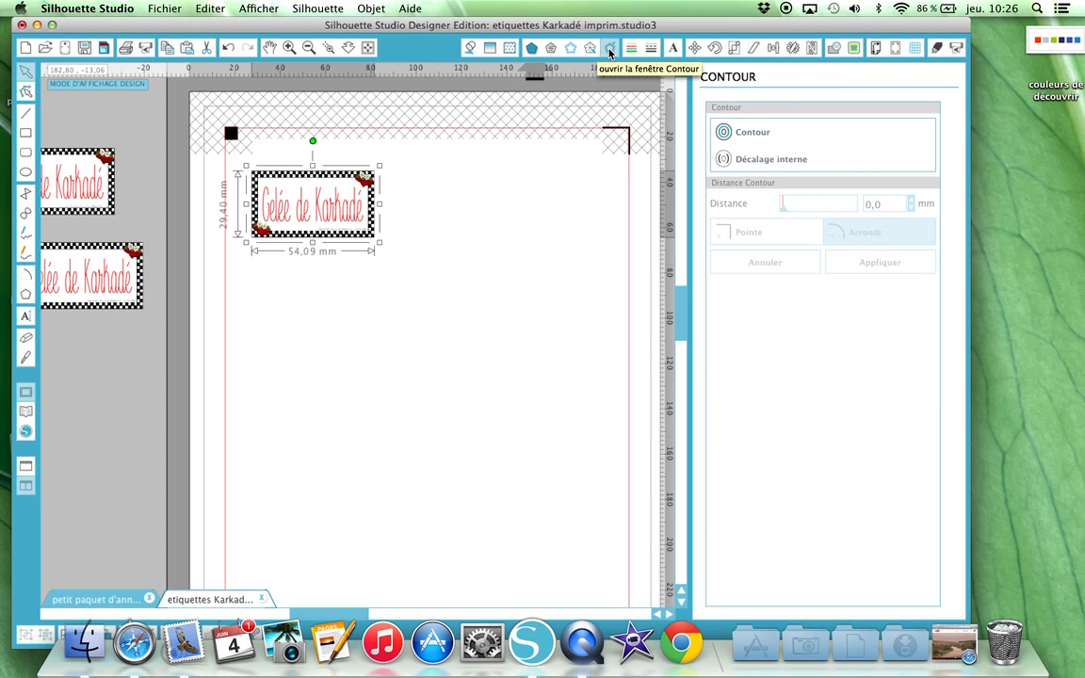
click(760, 134)
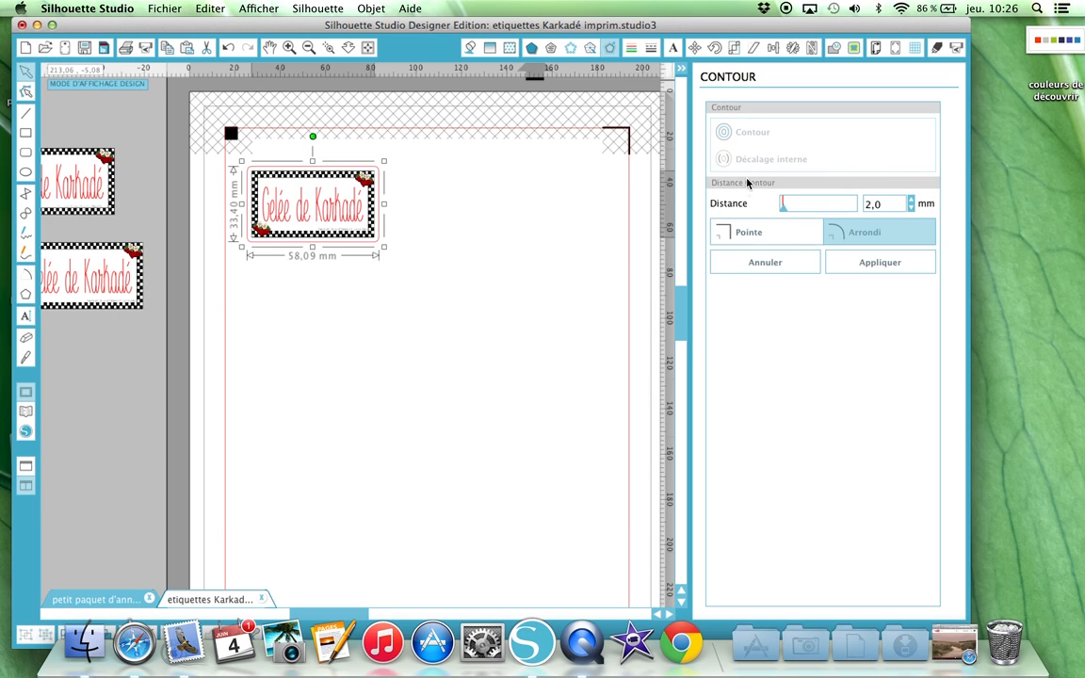
click(742, 236)
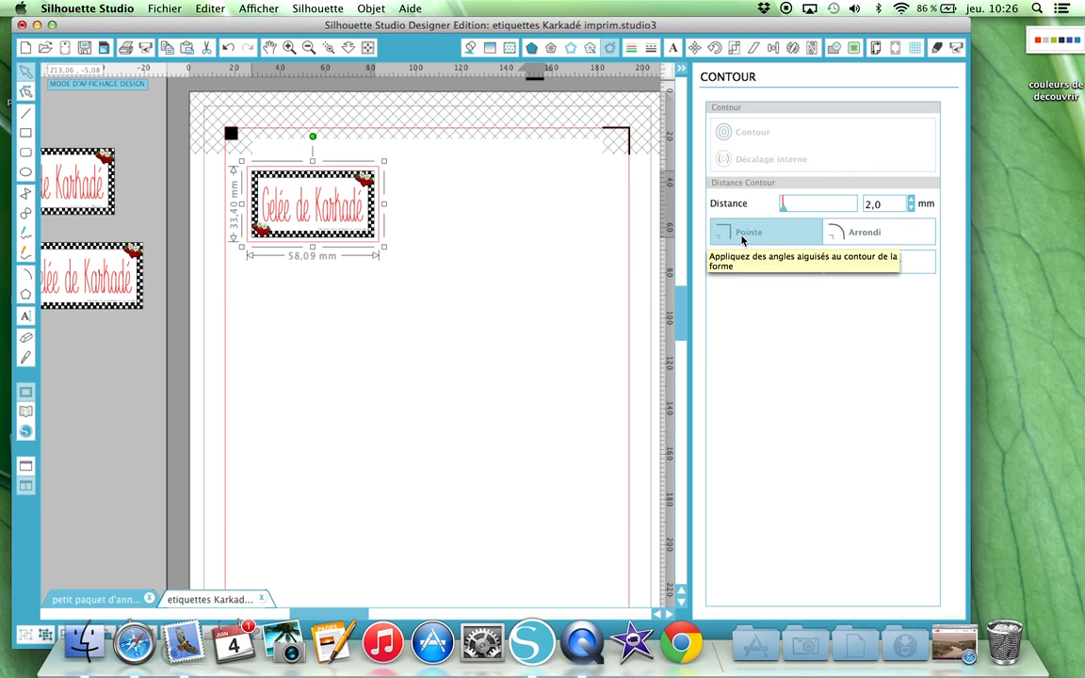
click(580, 264)
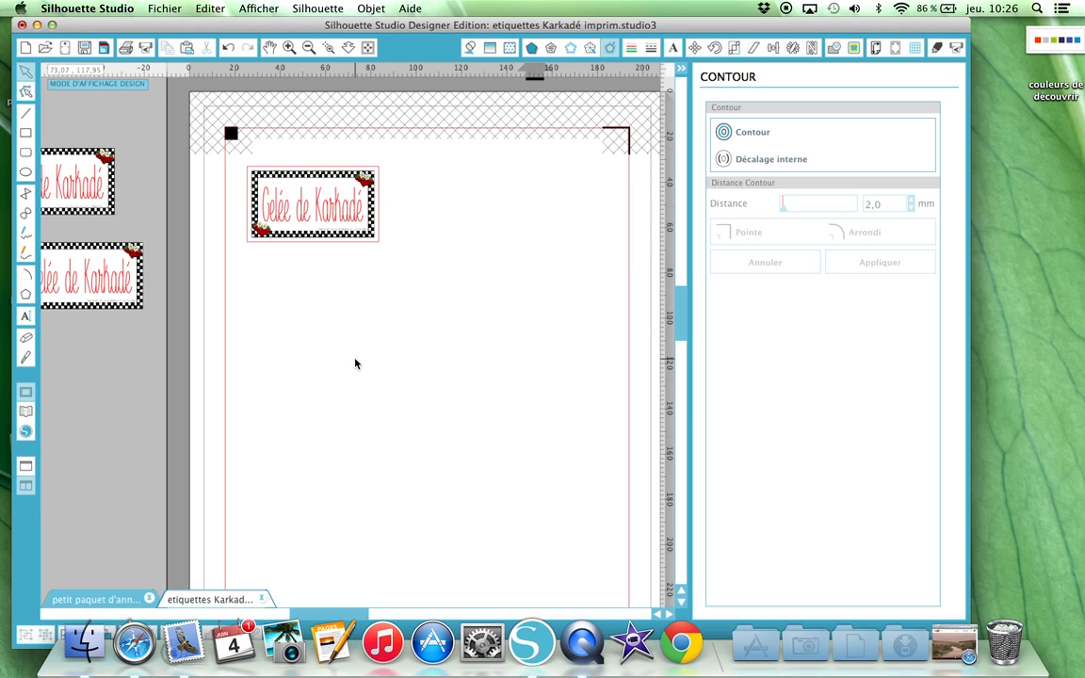
Replicate the label together with its contour using Remplir la Page to fill the page.
click(234, 163)
drag(235, 163, 425, 302)
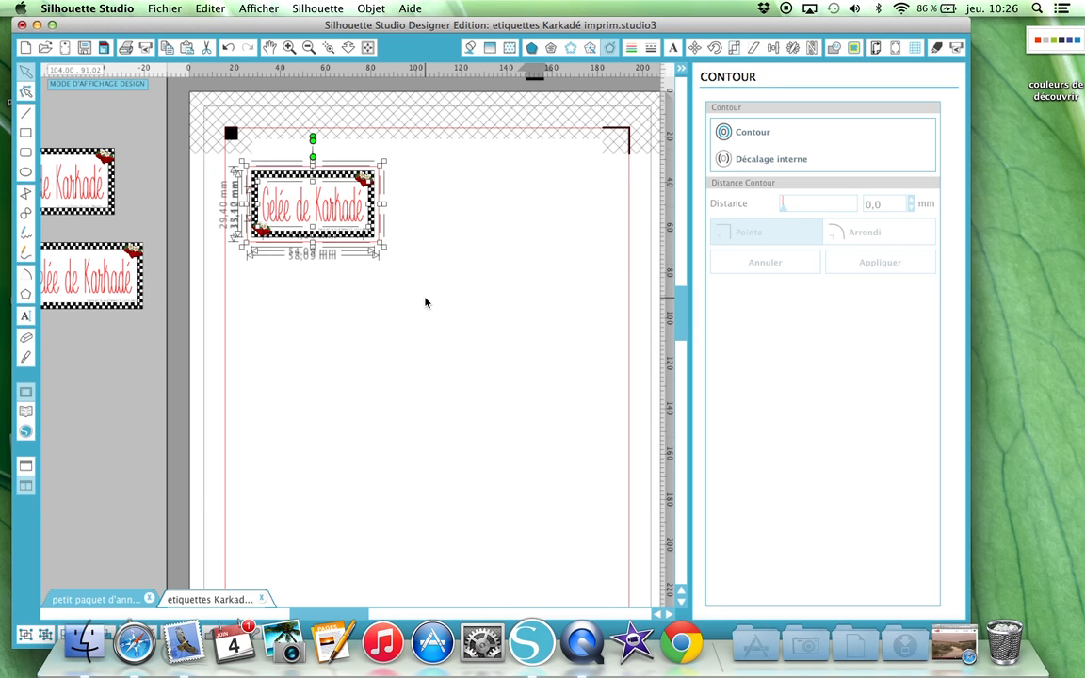
click(792, 50)
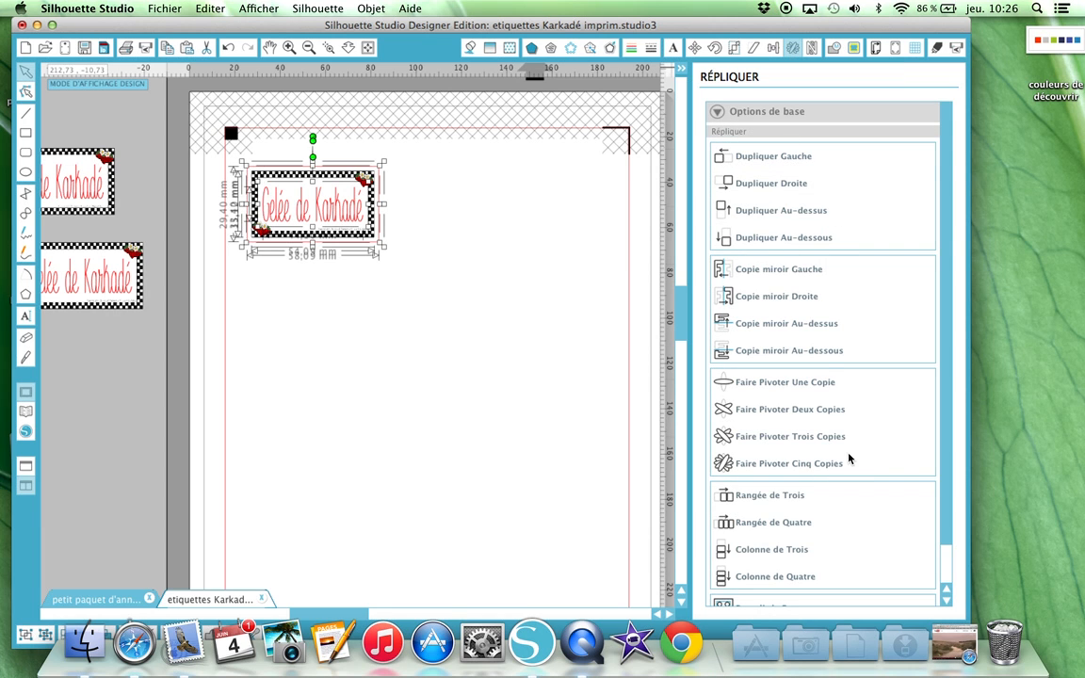
scroll(780, 454, down, 2)
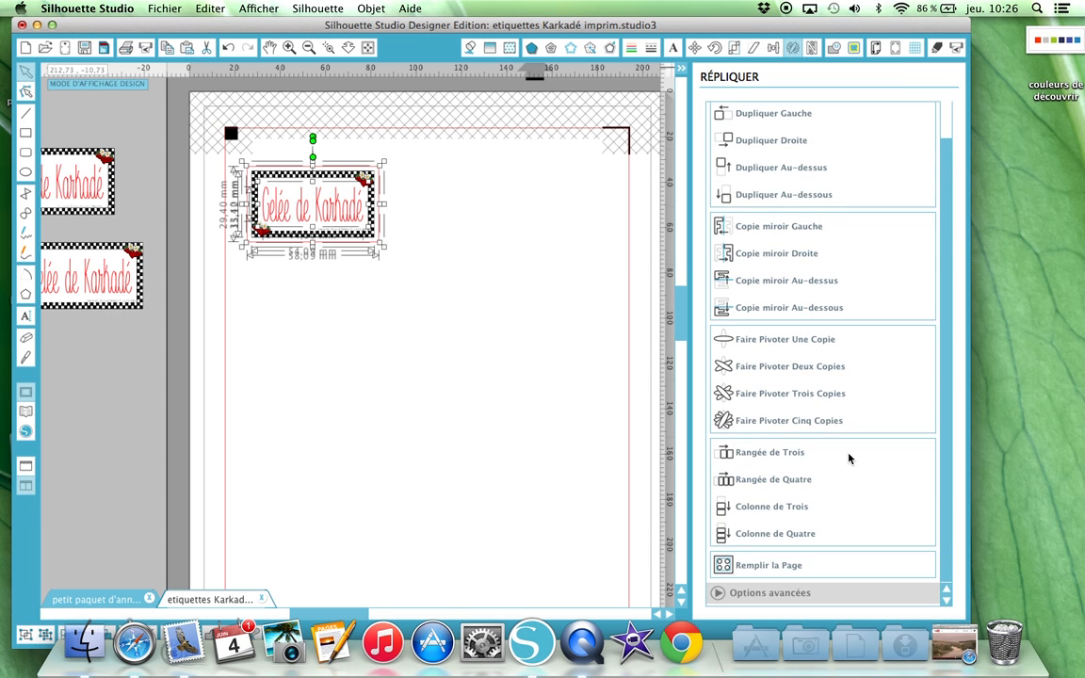
click(723, 565)
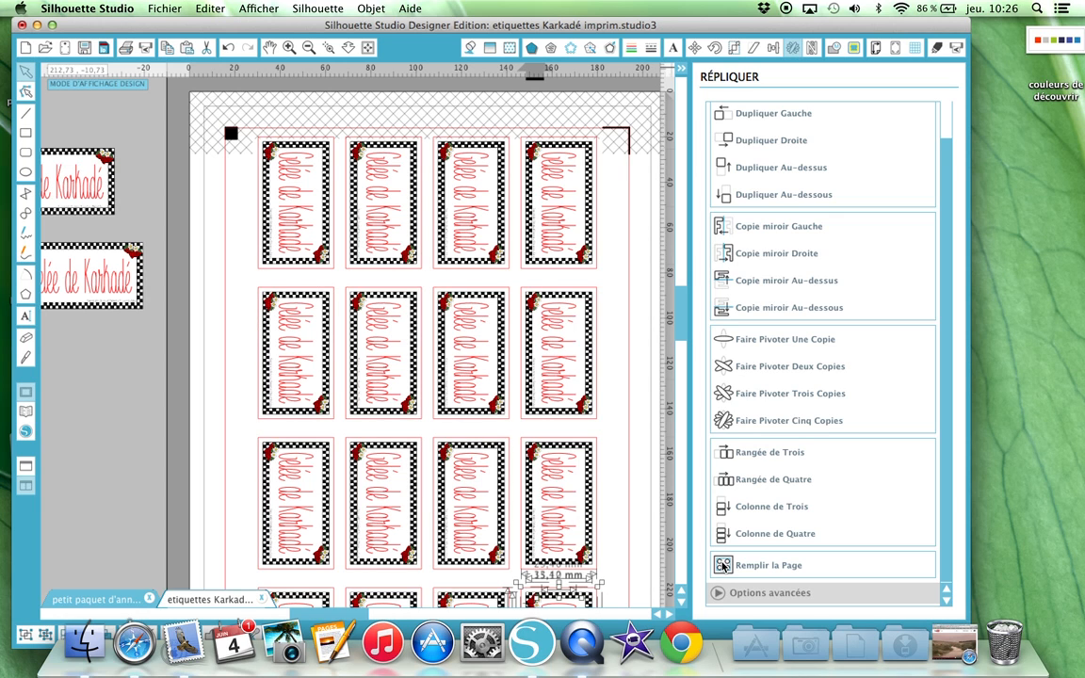
scroll(622, 465, down, 5)
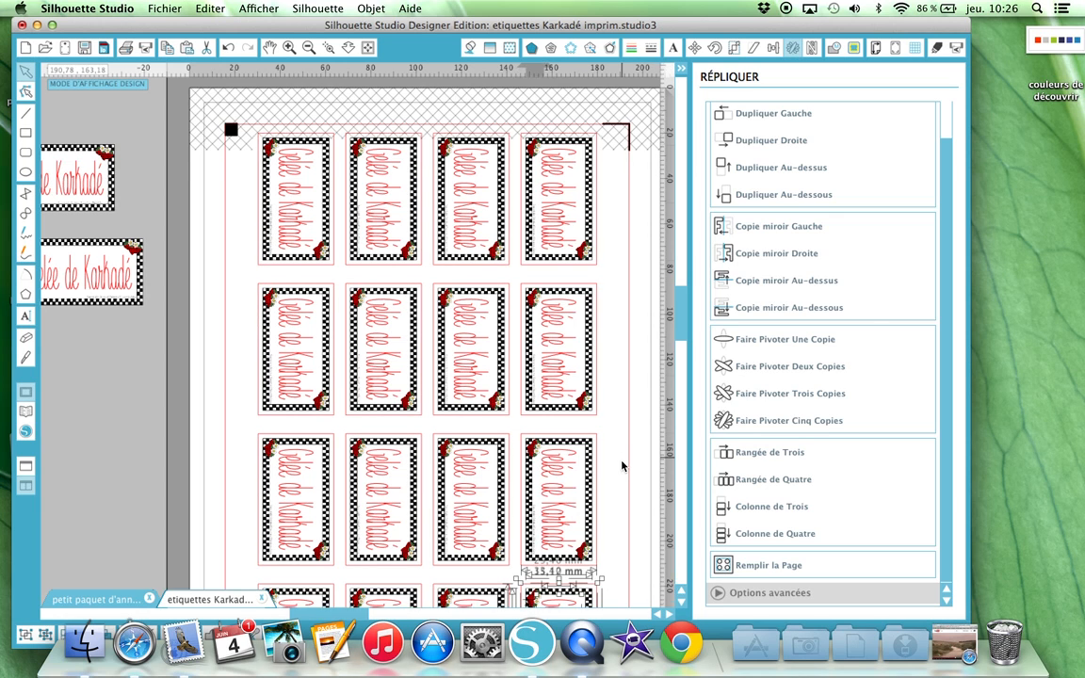
scroll(622, 465, down, 4)
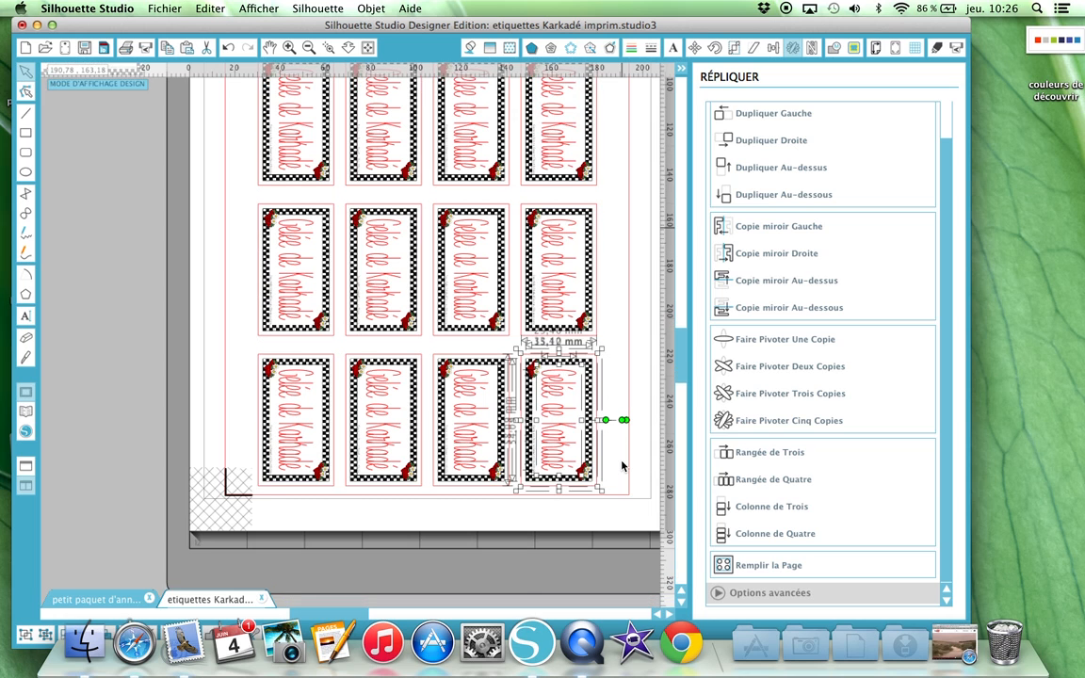
scroll(622, 465, up, 7)
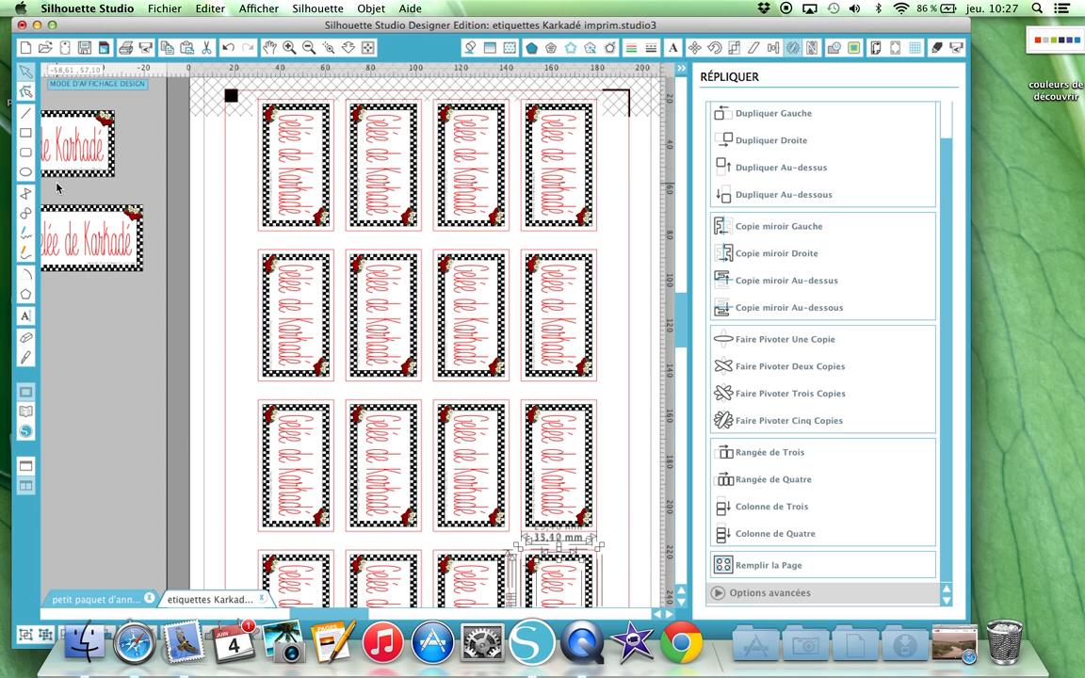
Copy the lower spare label into a new document and place it in the upper part of the page.
drag(57, 185, 164, 331)
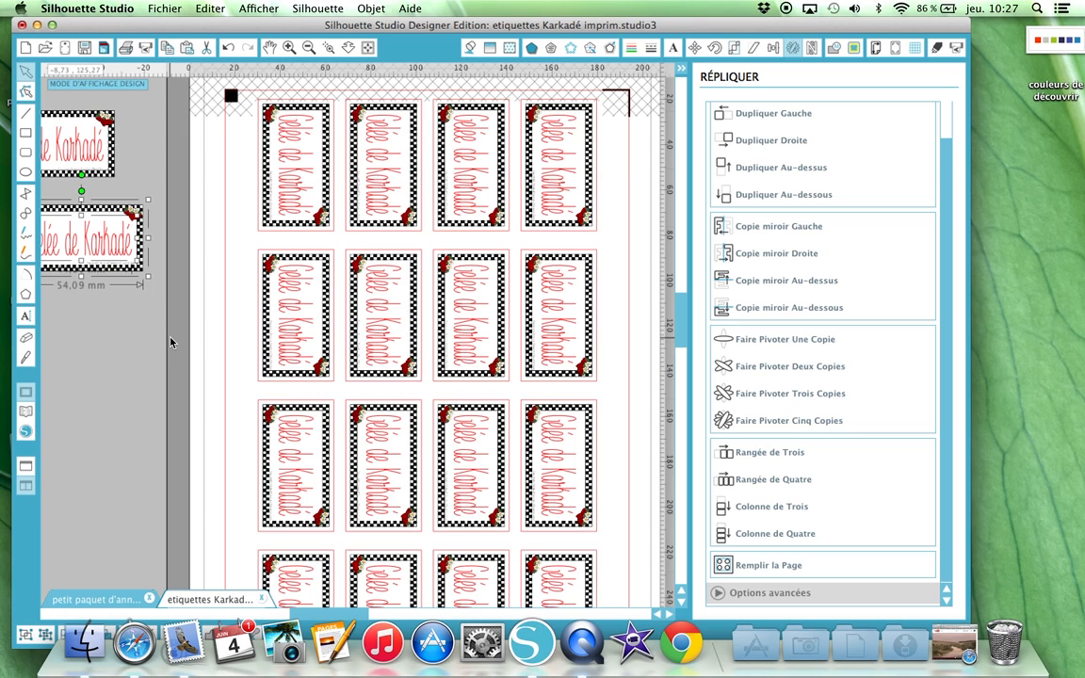
key(super+n)
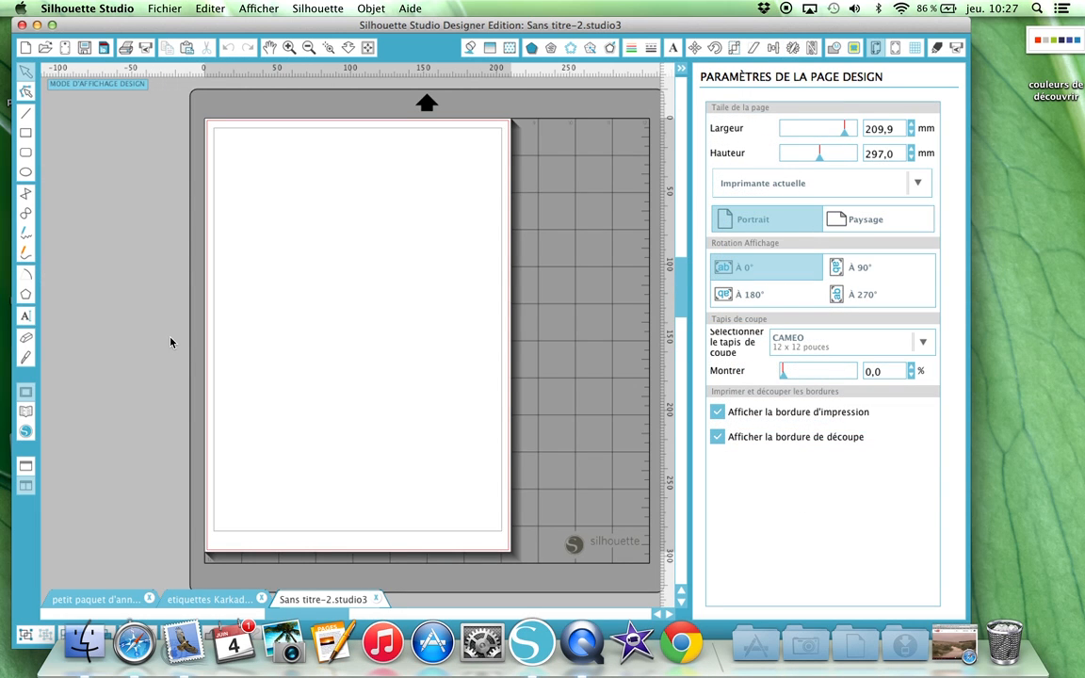
key(super+v)
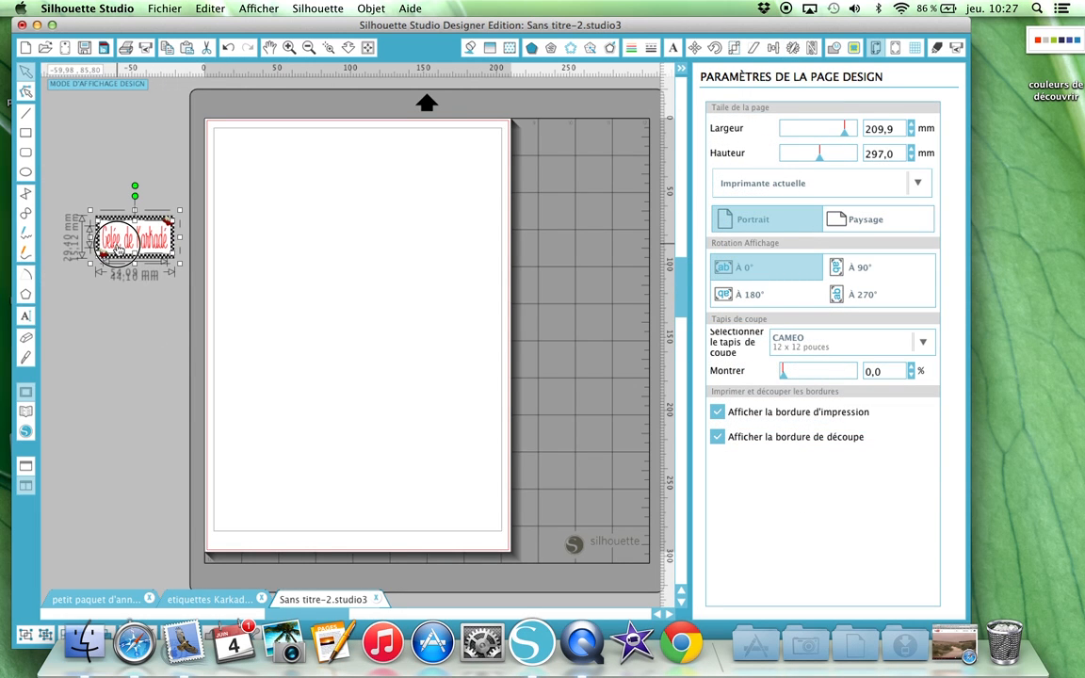
drag(120, 247, 285, 212)
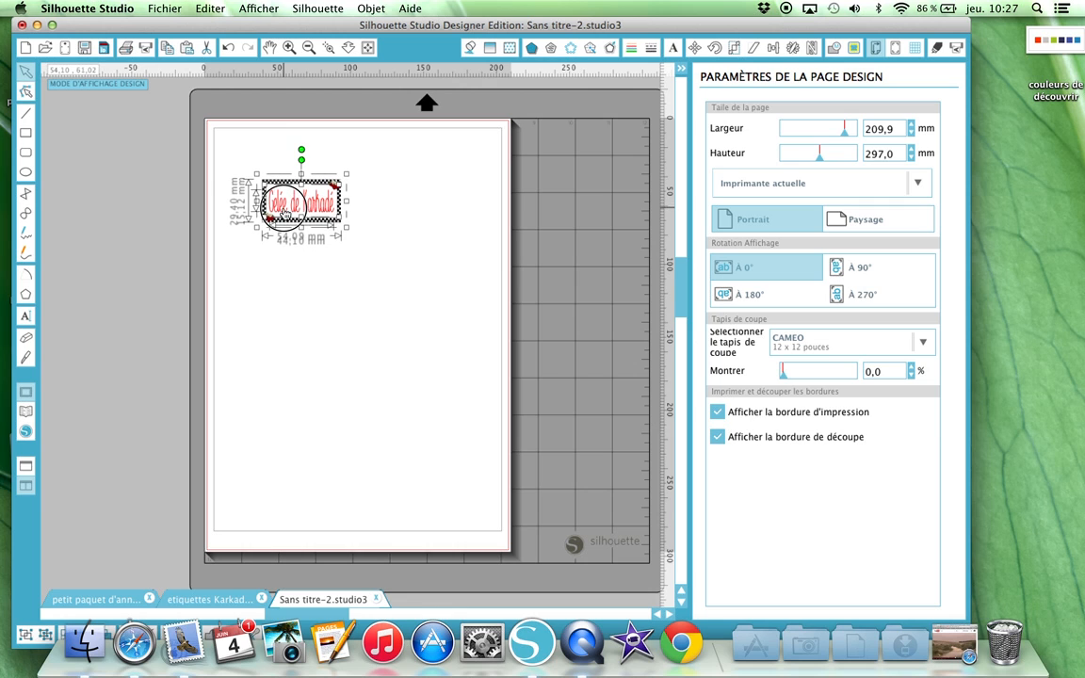
click(432, 250)
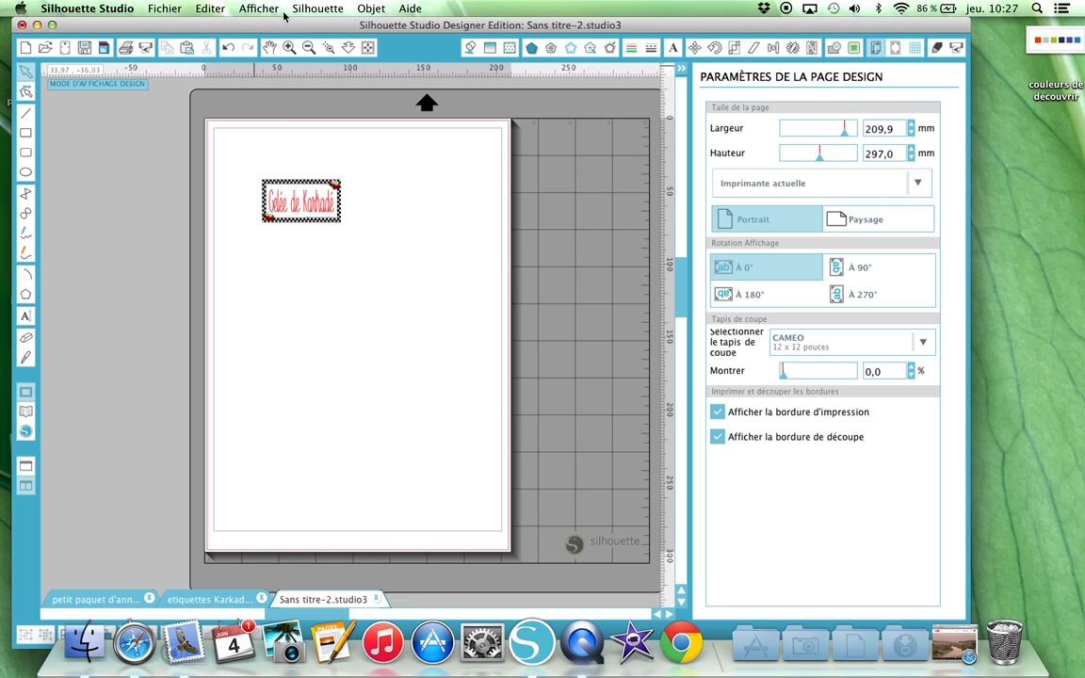
click(326, 49)
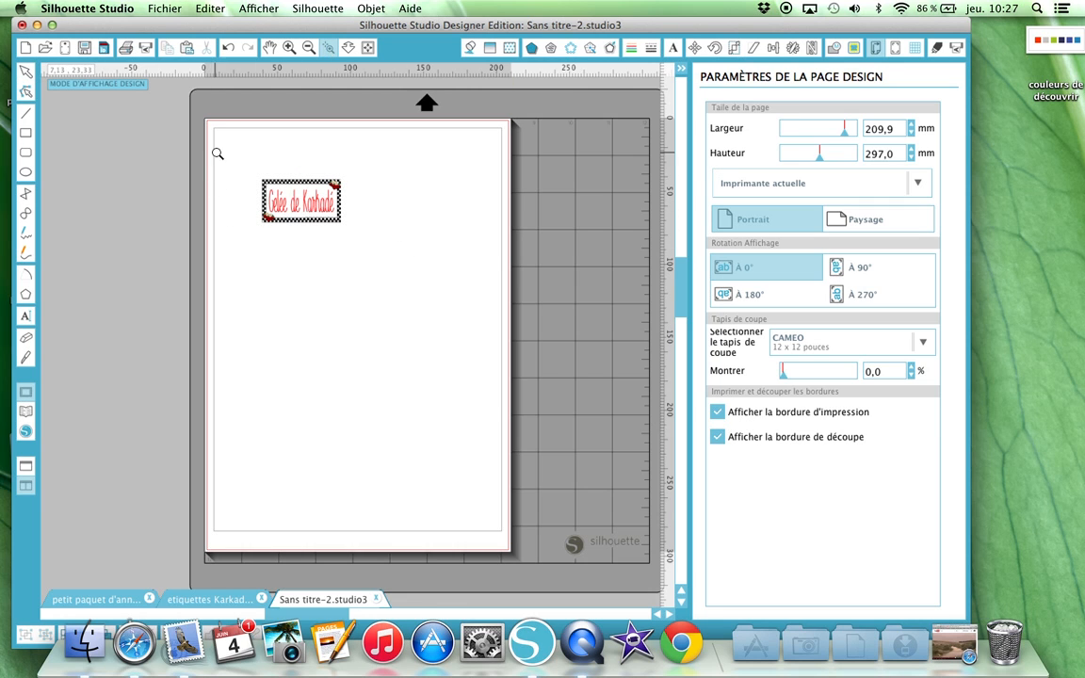
drag(217, 144, 478, 377)
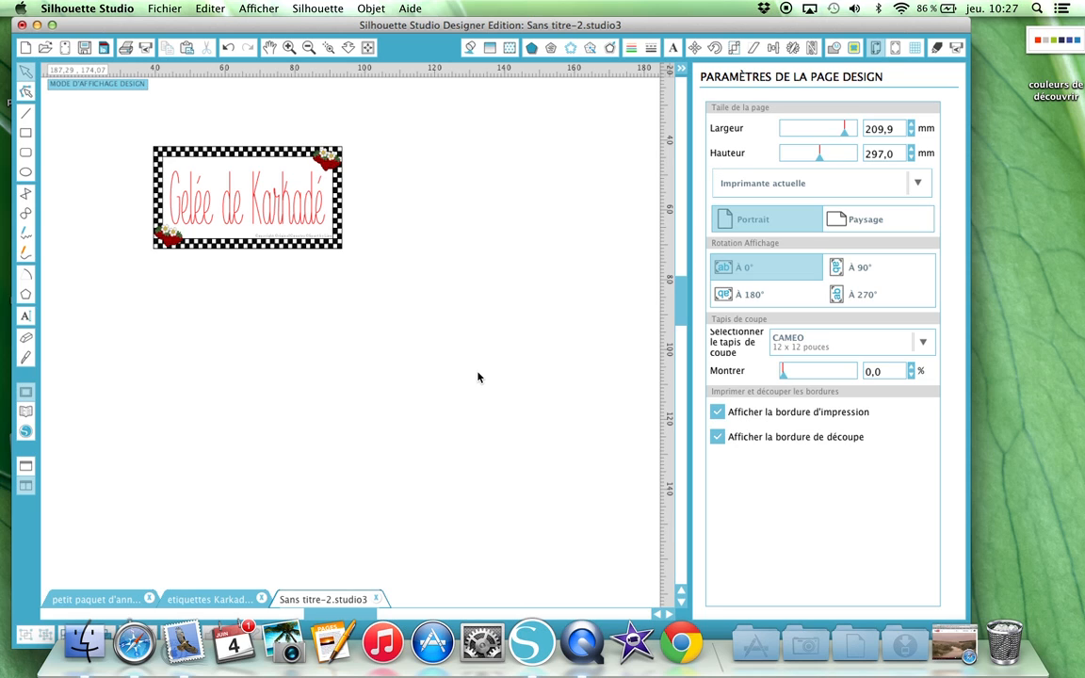
Apply a green fill to the "Gelée de Karkadé" text of the label.
click(238, 223)
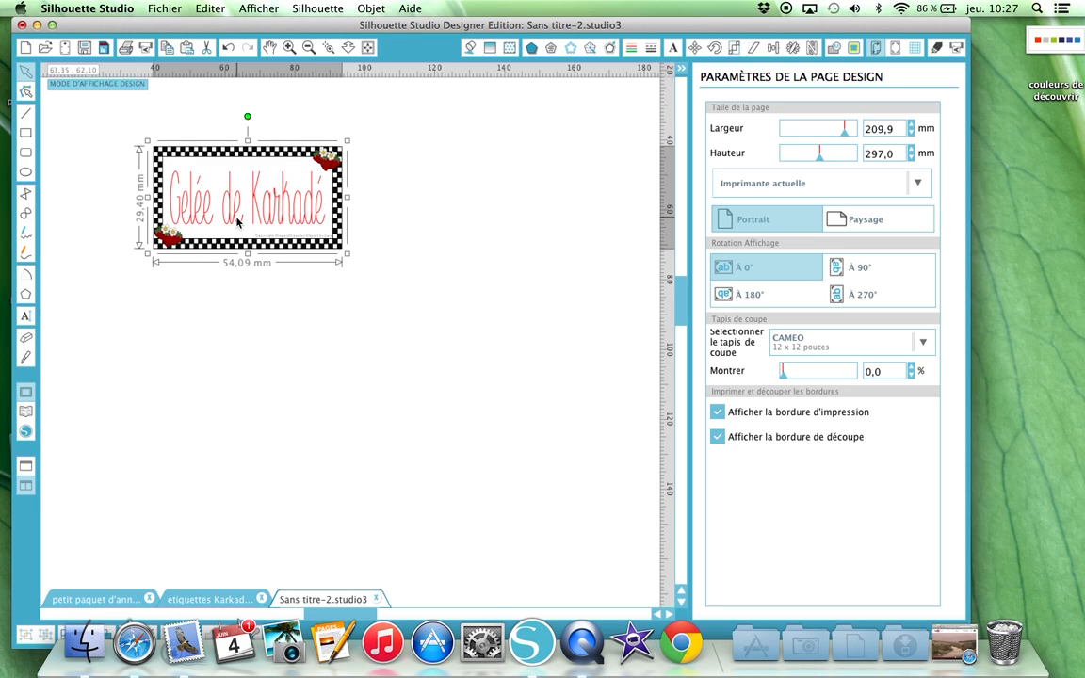
click(254, 310)
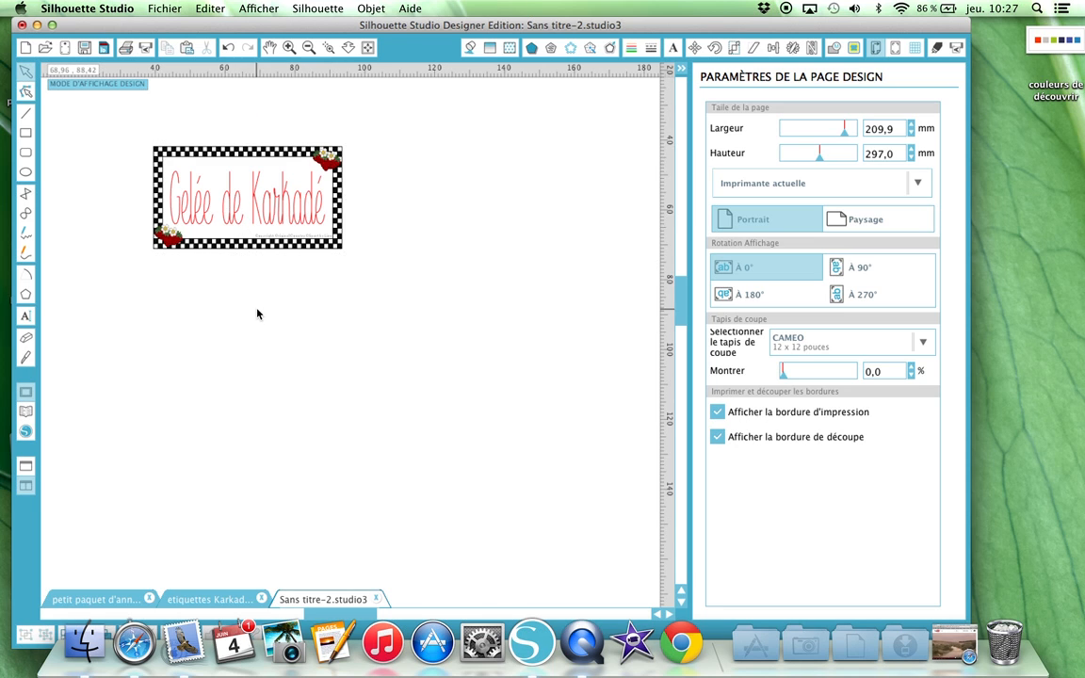
click(238, 200)
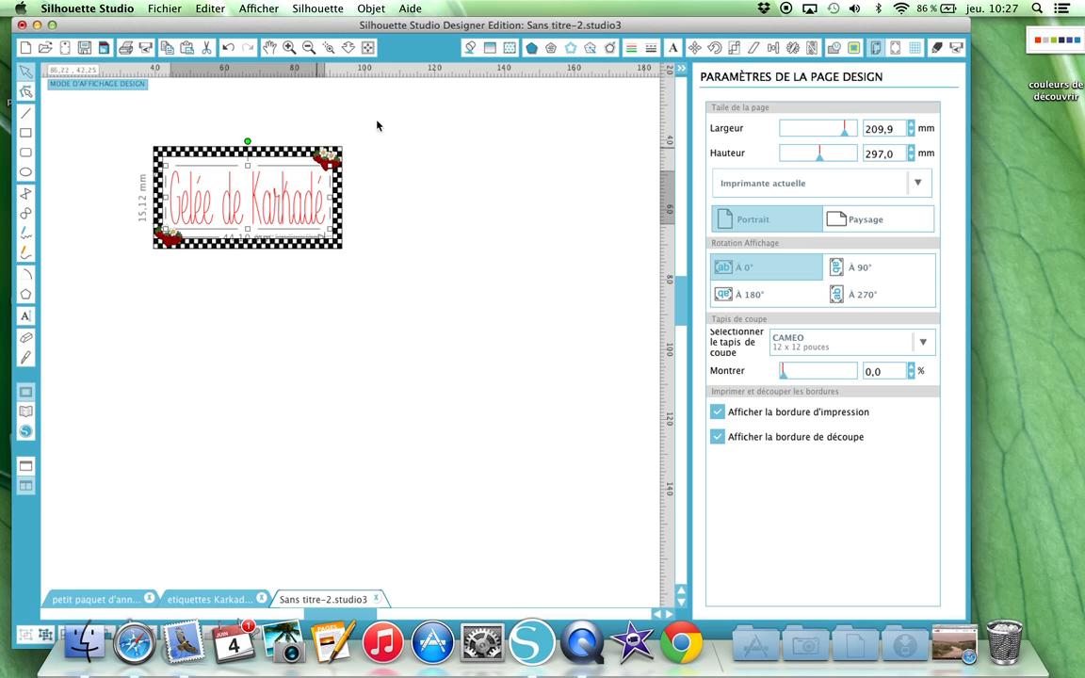
click(470, 48)
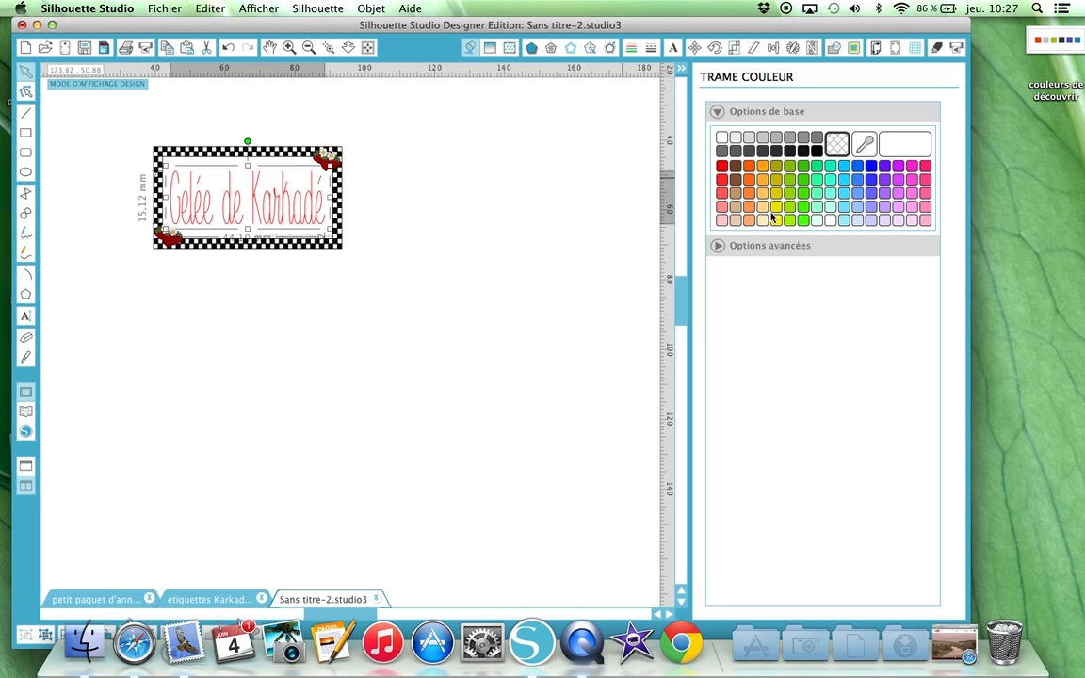
click(806, 169)
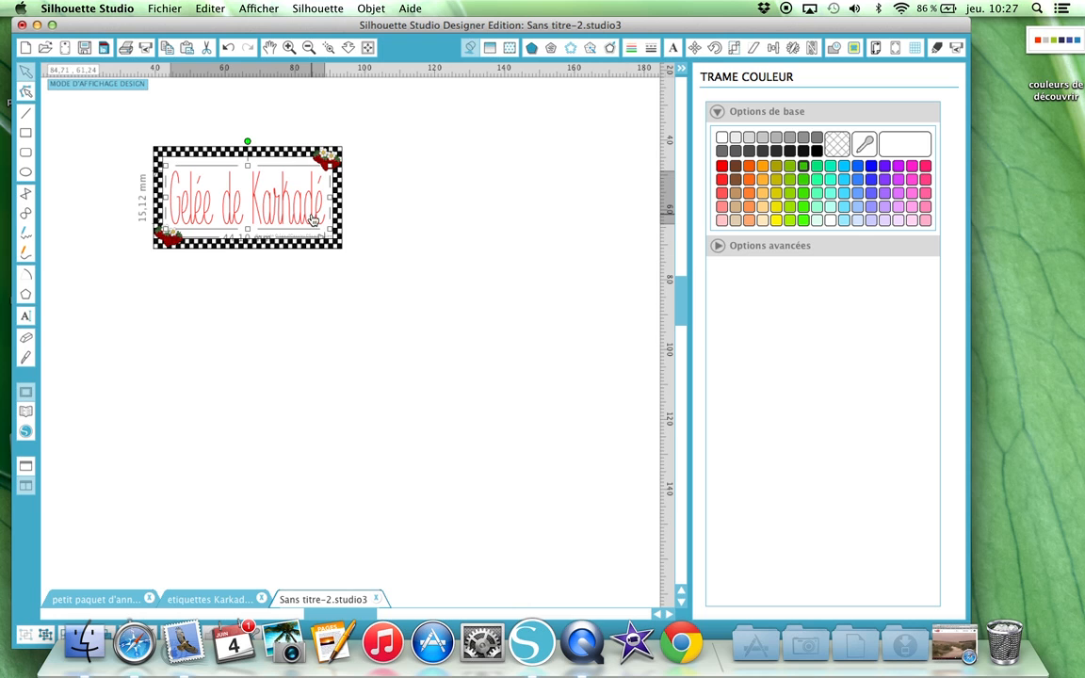
Set the line colour of the "Gelée de Karkadé" text to green.
click(285, 208)
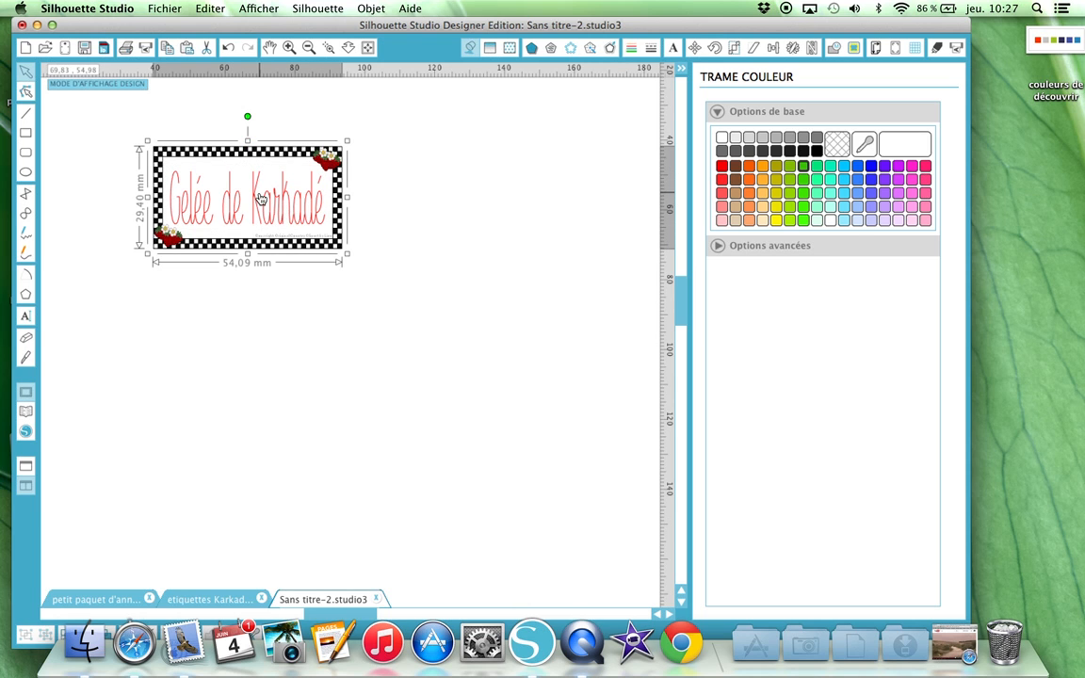
click(266, 274)
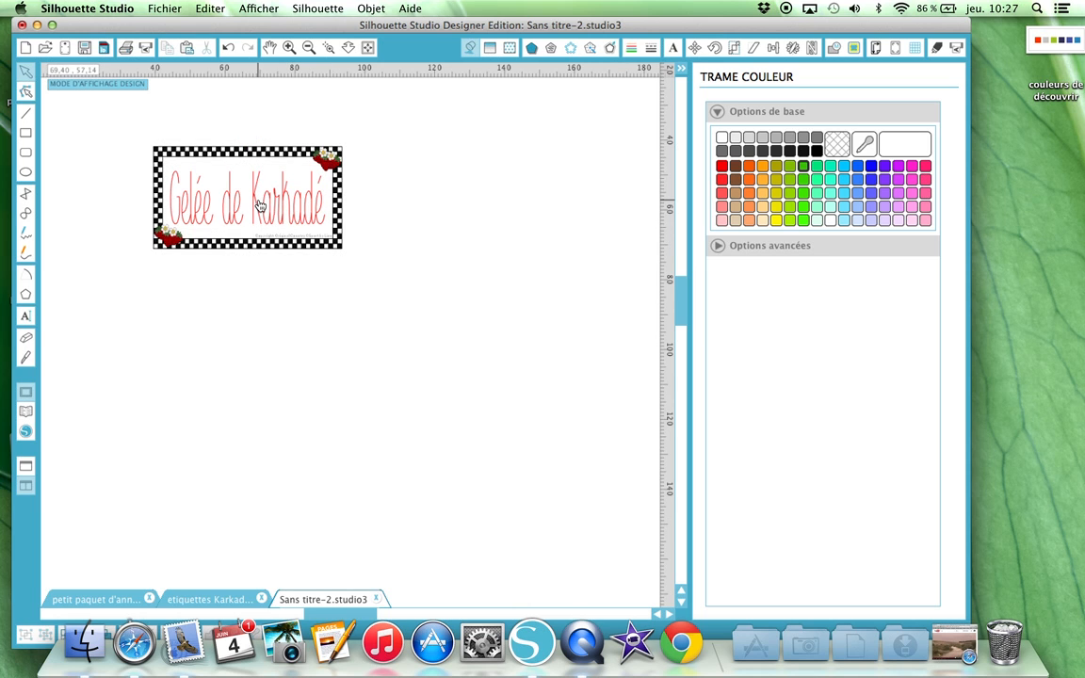
click(259, 203)
click(279, 281)
click(299, 198)
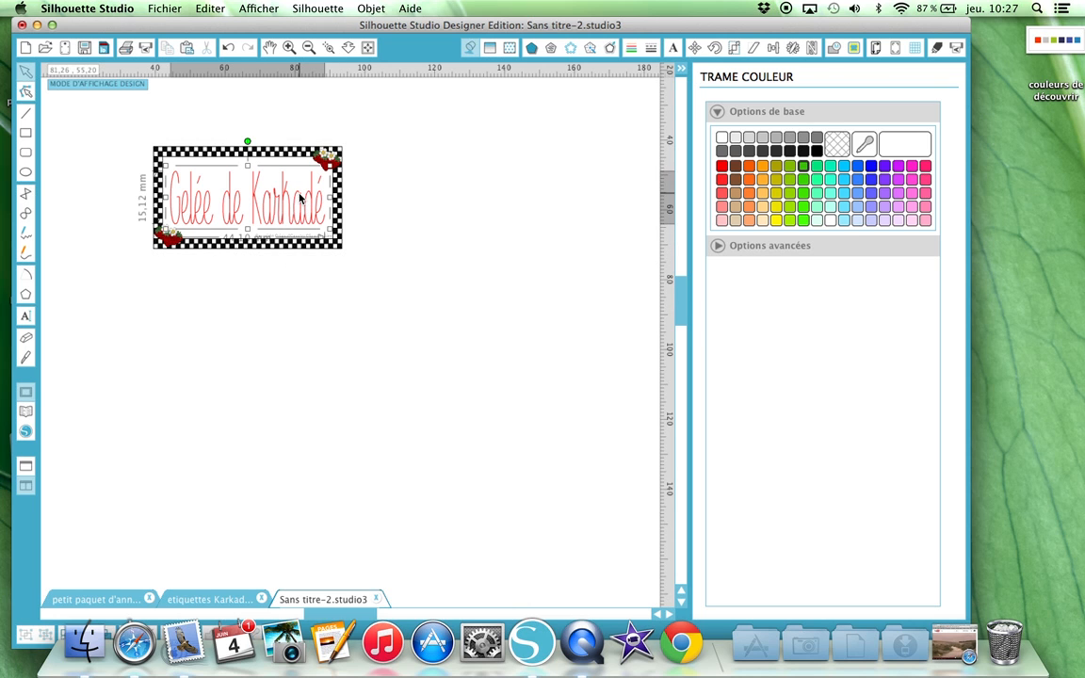
click(630, 48)
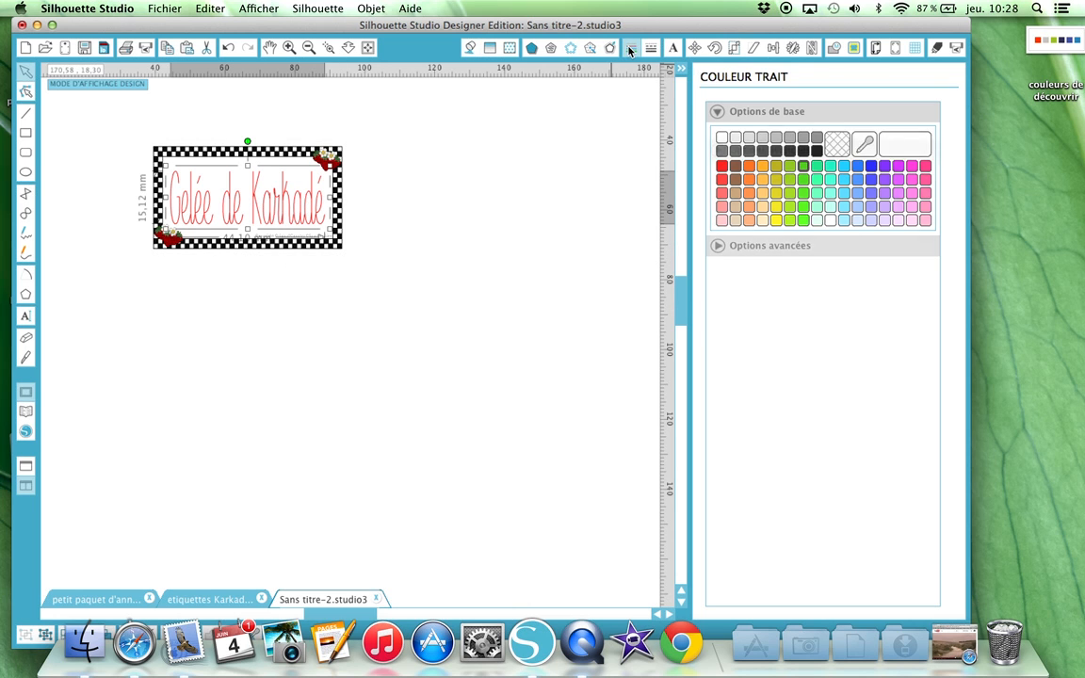
click(803, 166)
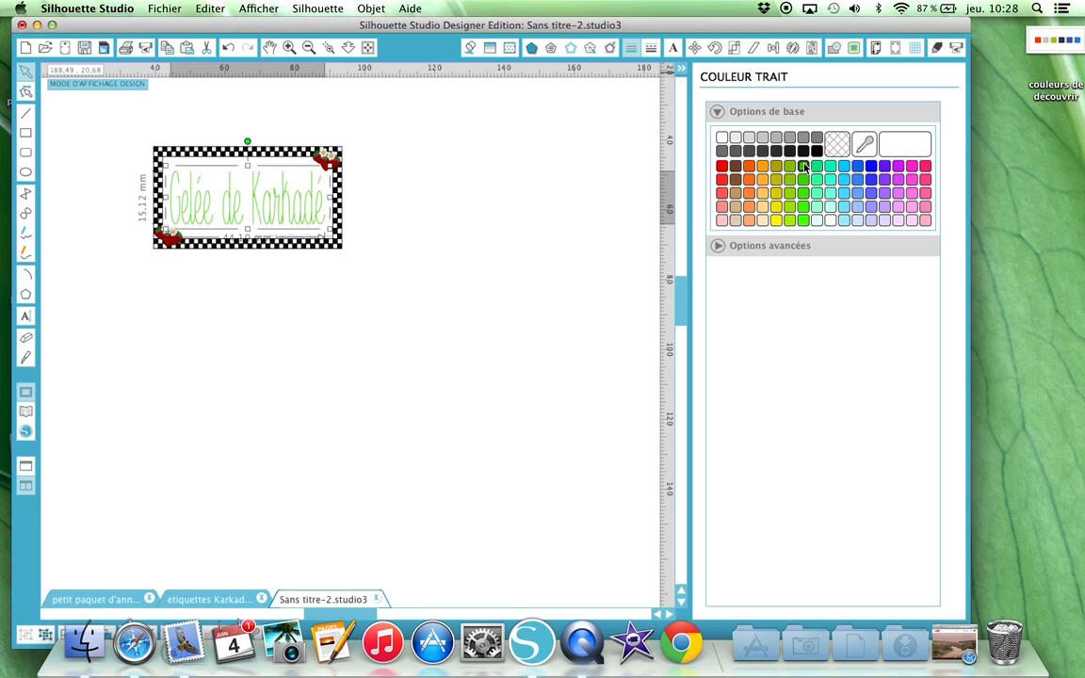
click(465, 318)
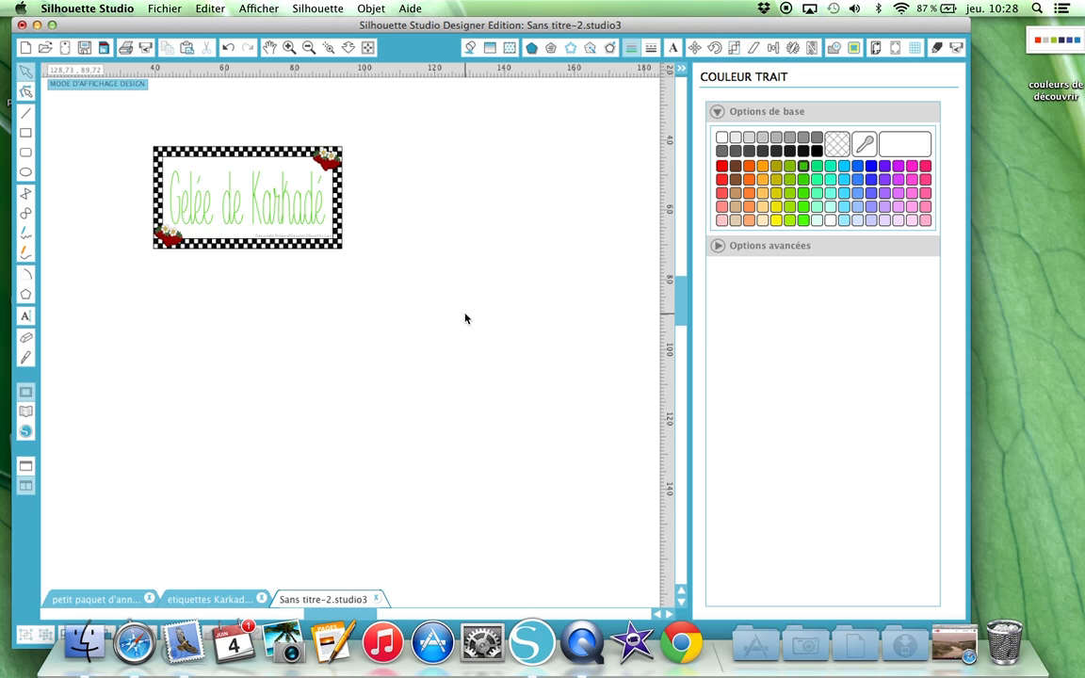
Enable line printing (Impr. lignes formes choisies) for the green label text.
click(236, 223)
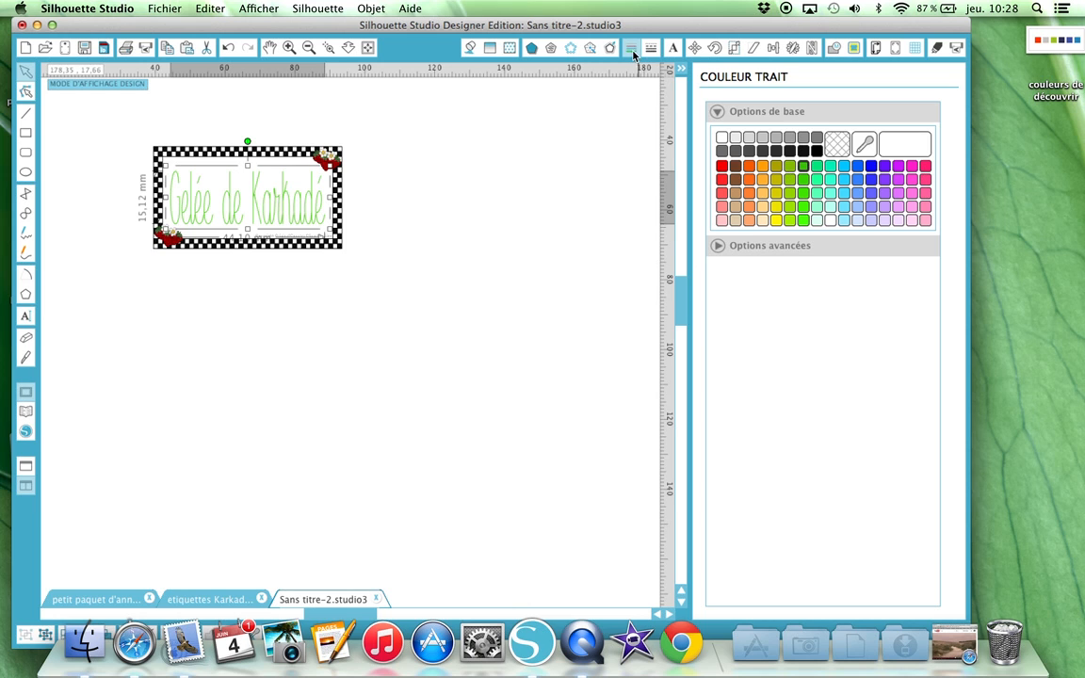
click(717, 246)
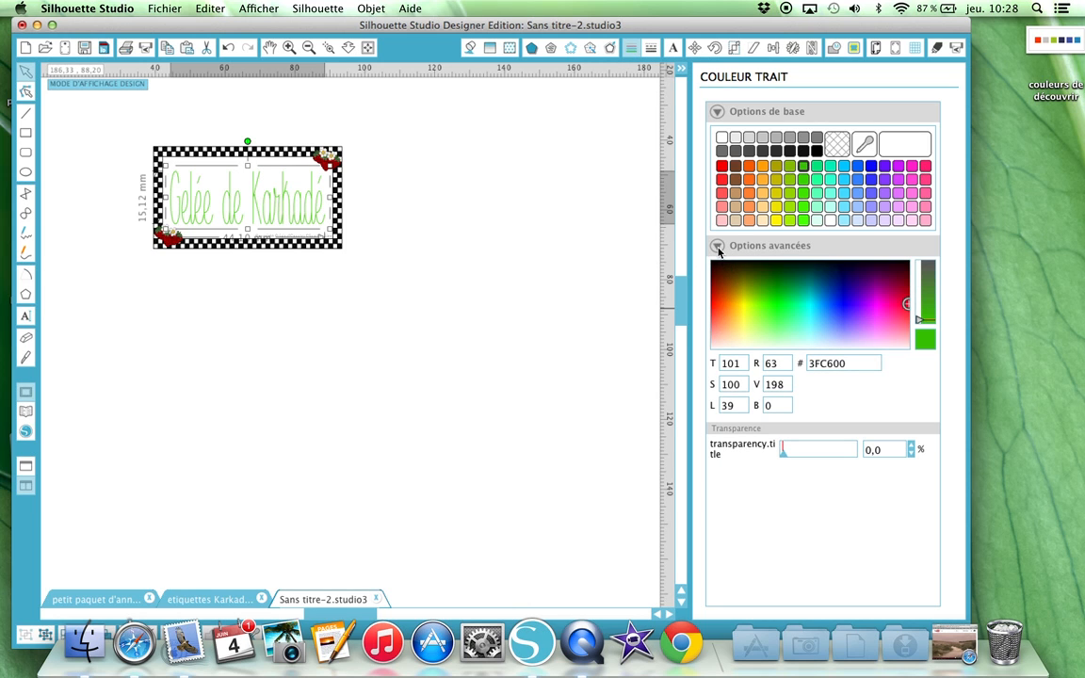
click(651, 50)
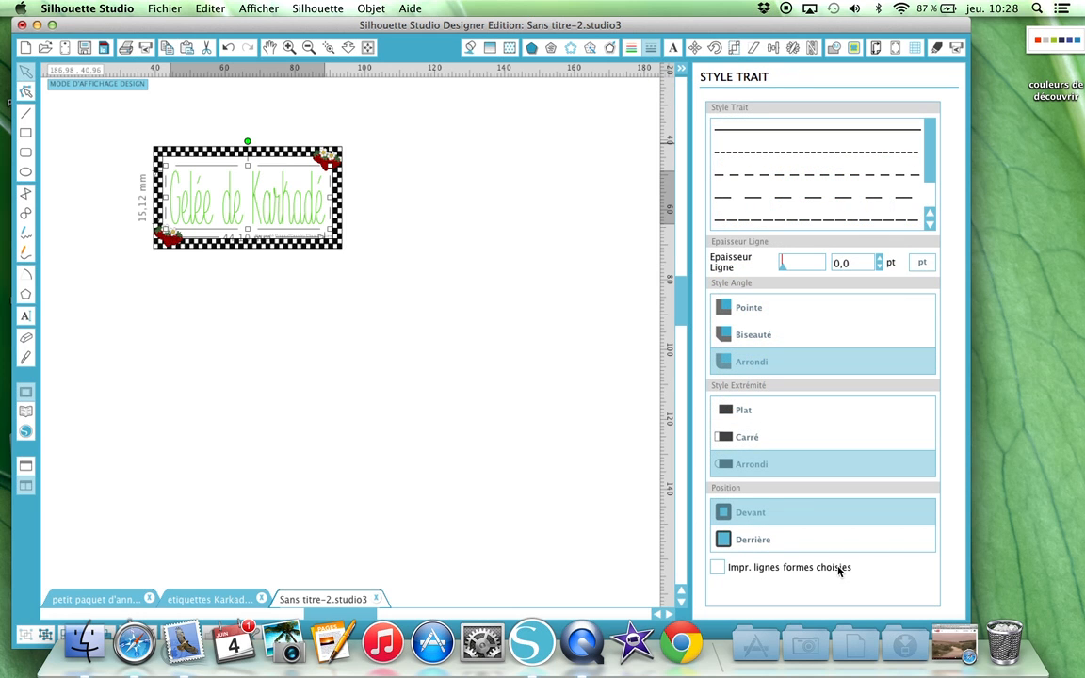
click(717, 567)
click(370, 308)
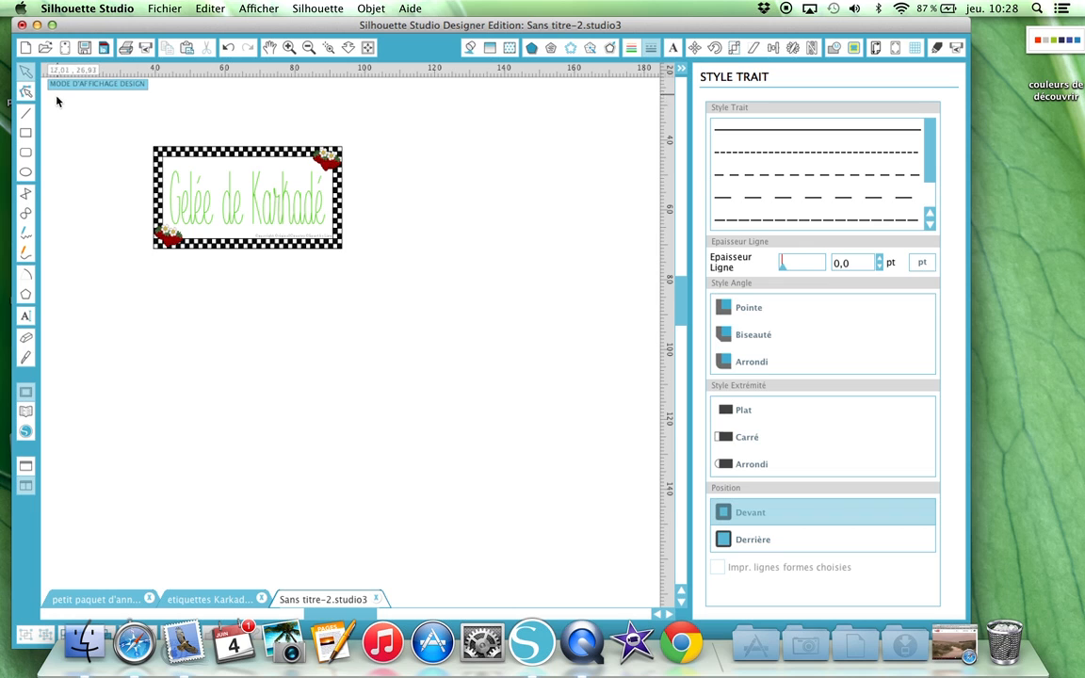
Preview the single label's print output as a PDF in Aperçu and close the preview.
click(127, 48)
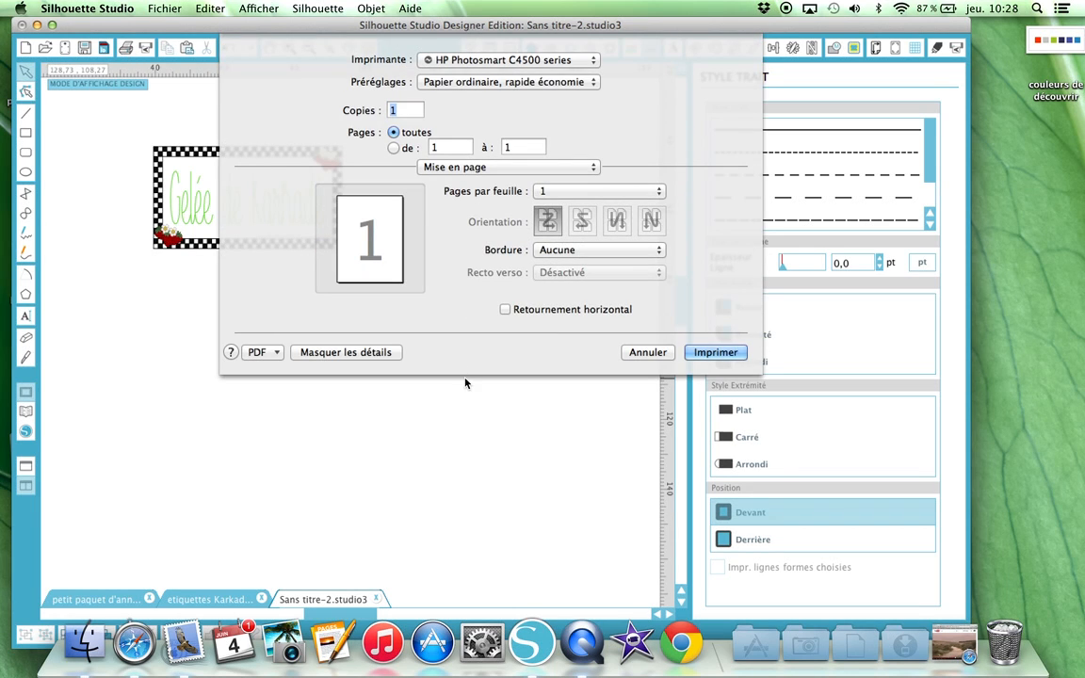
click(260, 352)
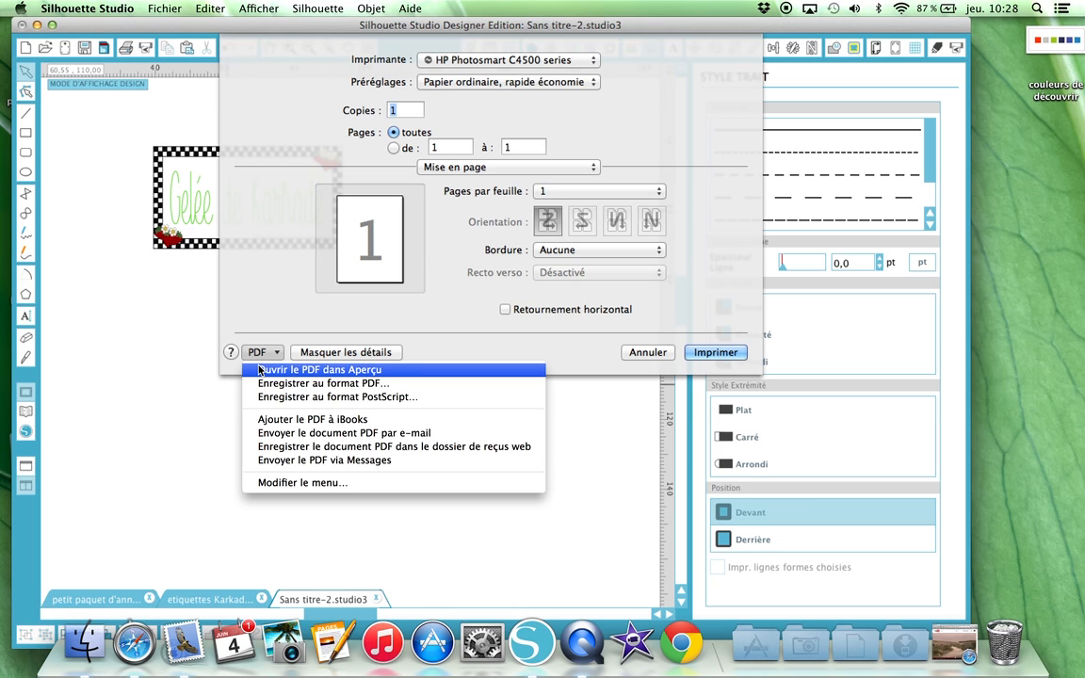
click(260, 369)
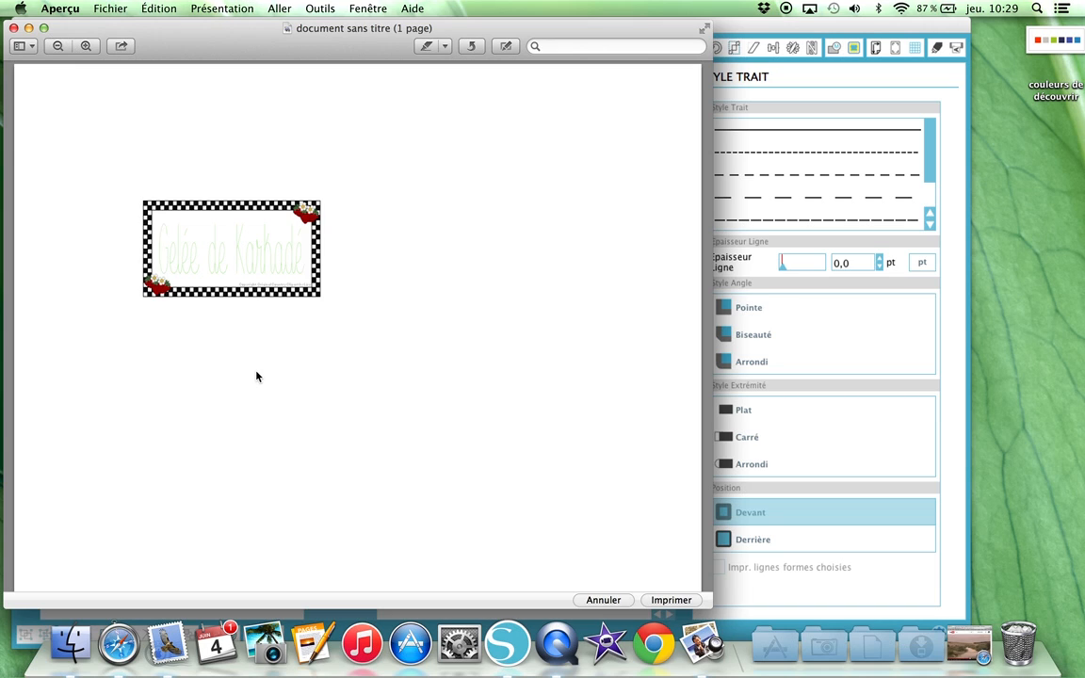
click(14, 28)
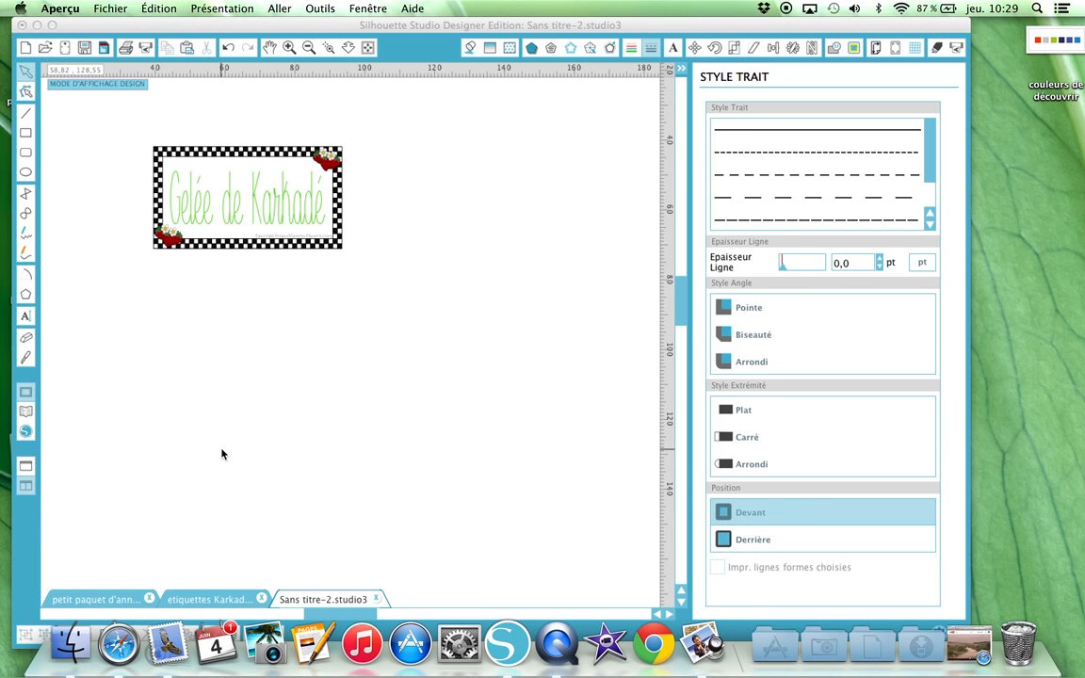
Switch to the etiquettes Karkadé imprim document and preview its print output as a PDF in Aperçu.
click(197, 599)
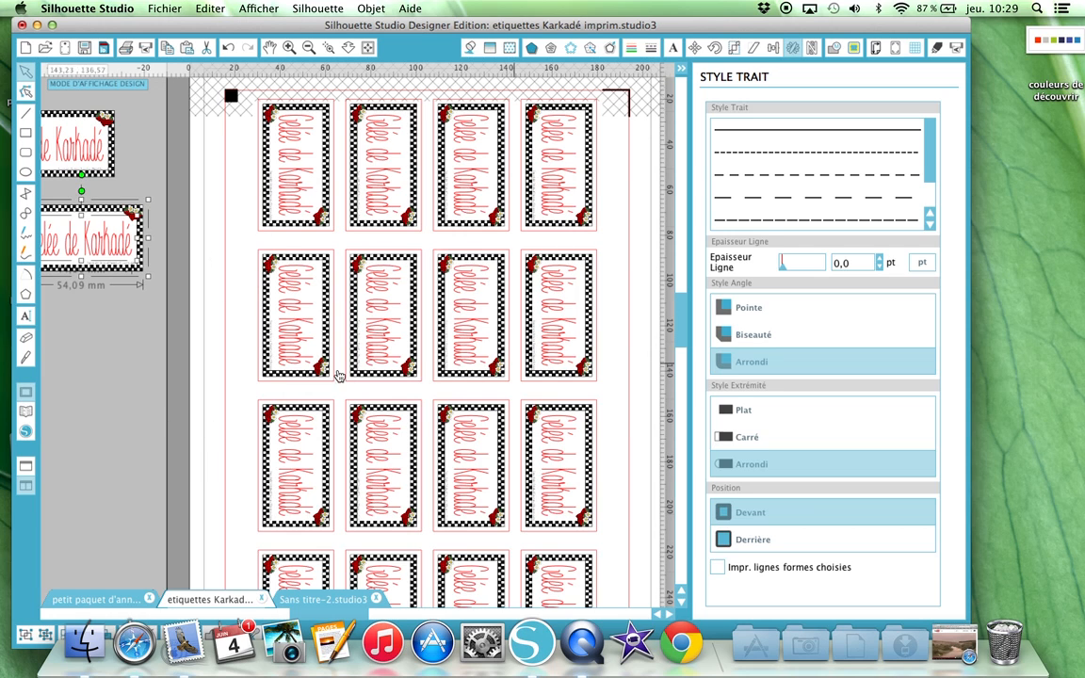
click(128, 52)
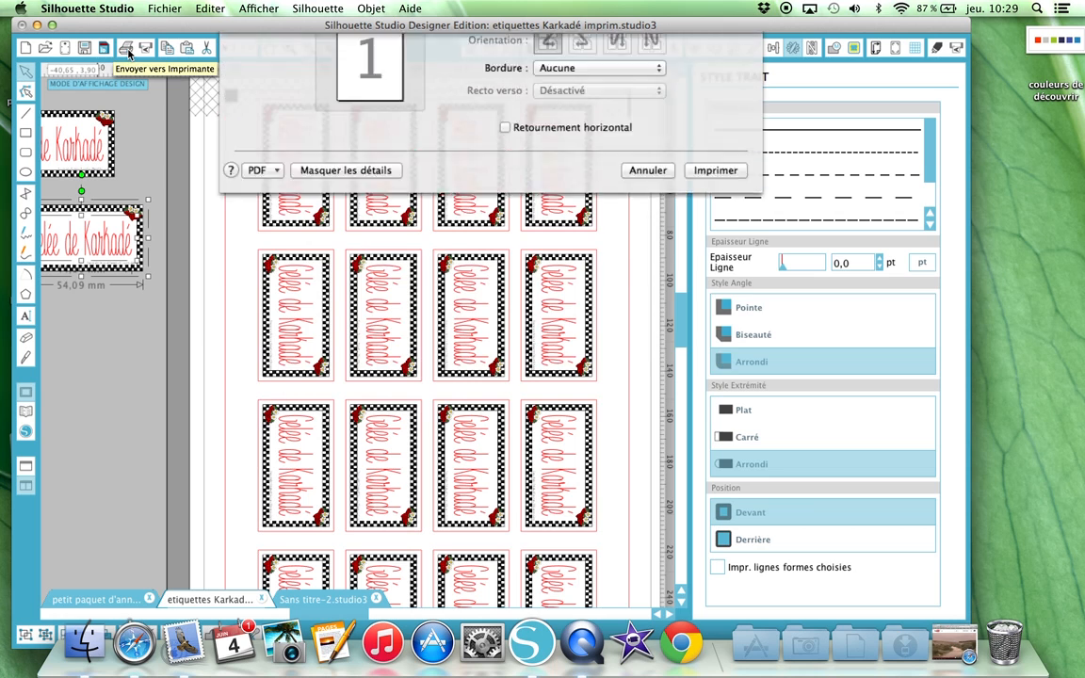
click(267, 352)
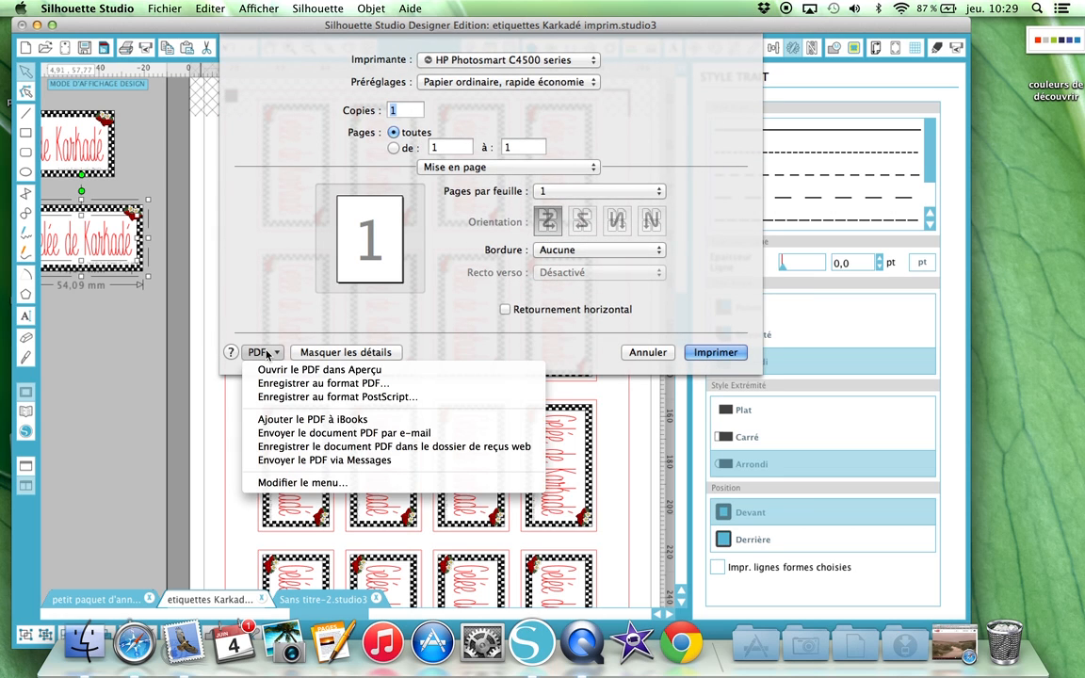
click(269, 370)
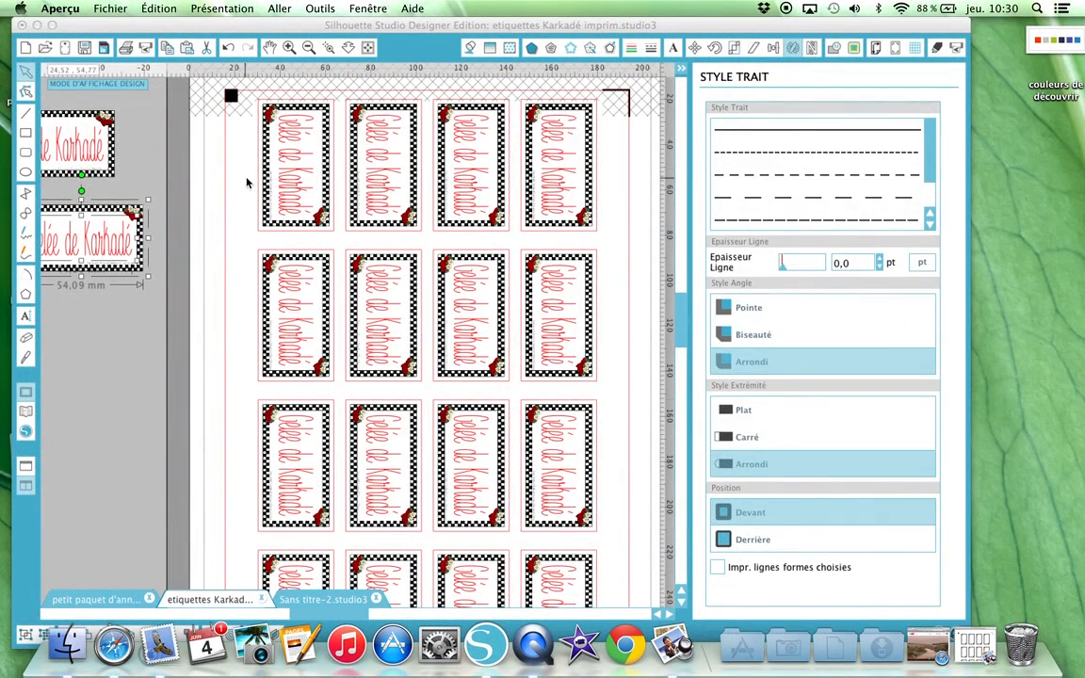
Try to select the text of the first two labels in the sheet's top row together.
scroll(201, 222, up, 2)
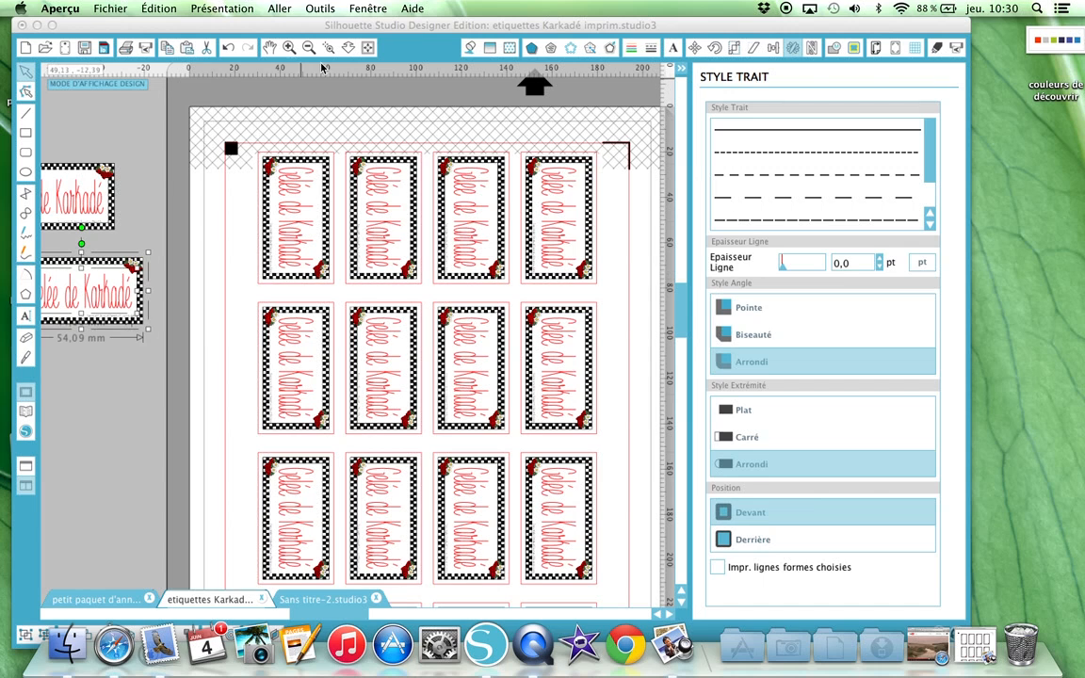
click(367, 49)
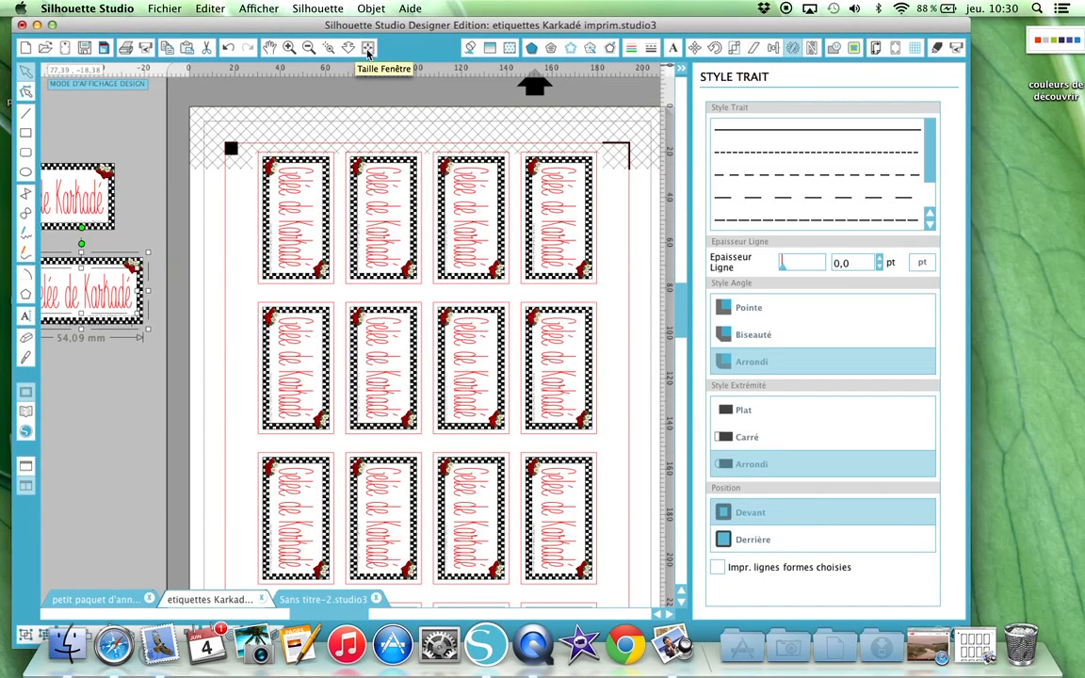
click(367, 49)
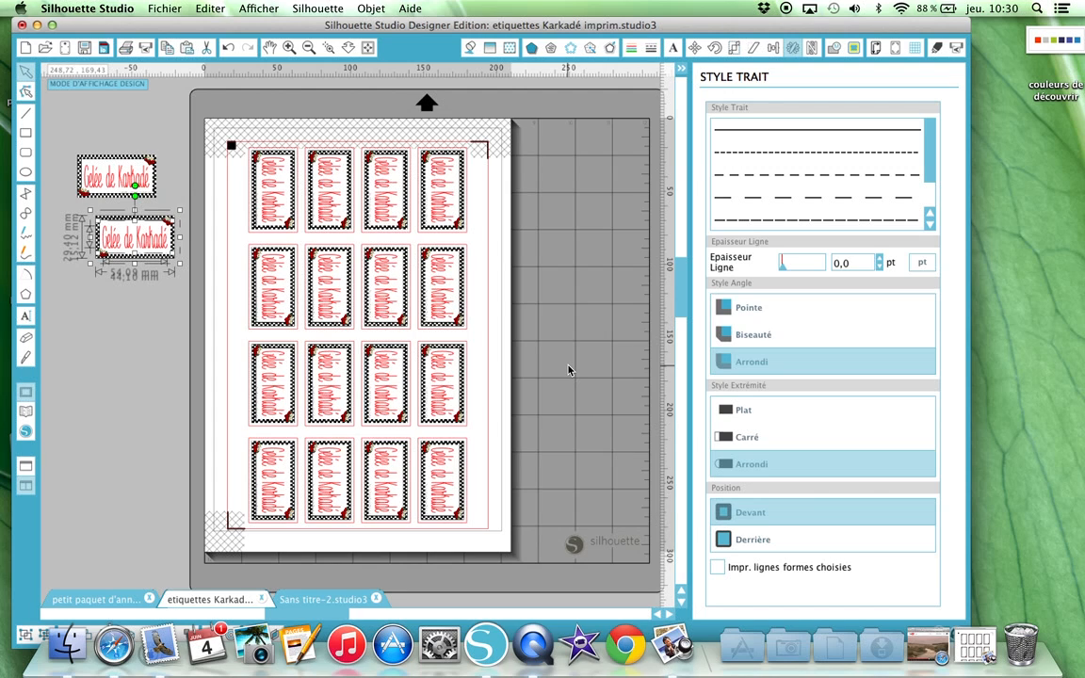
click(276, 213)
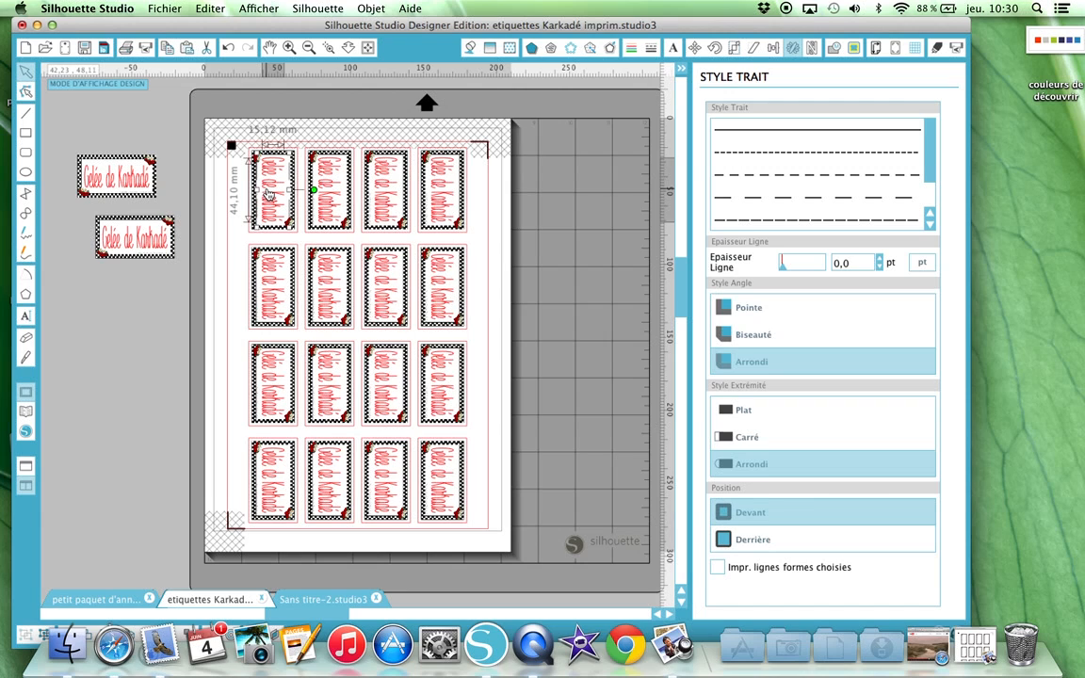
shift+click(327, 184)
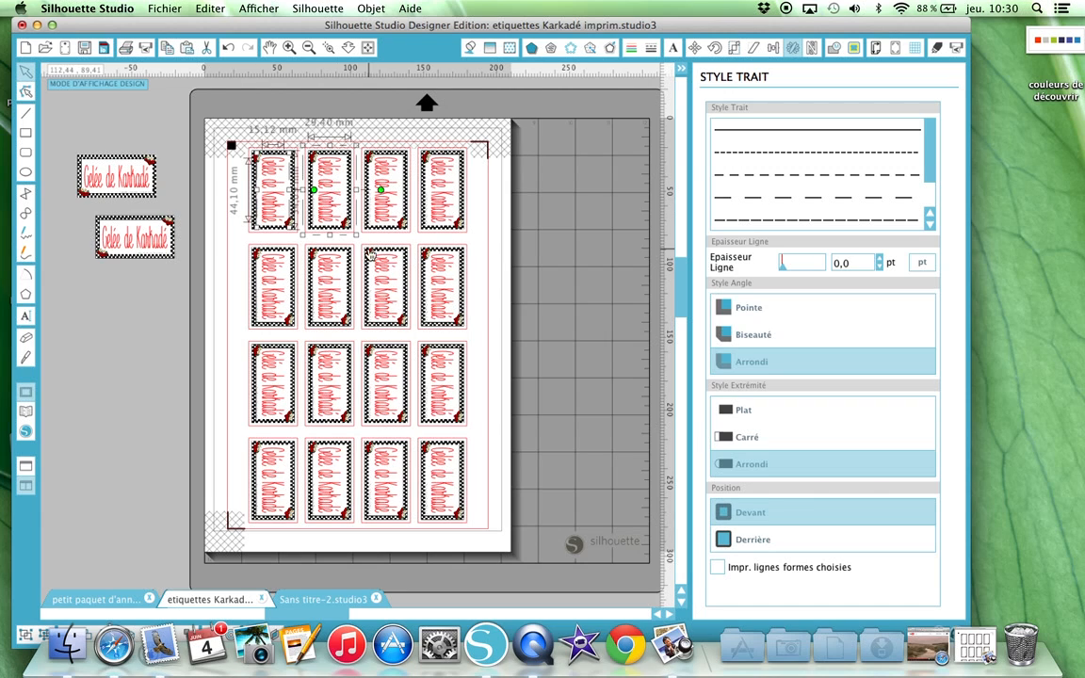
click(386, 283)
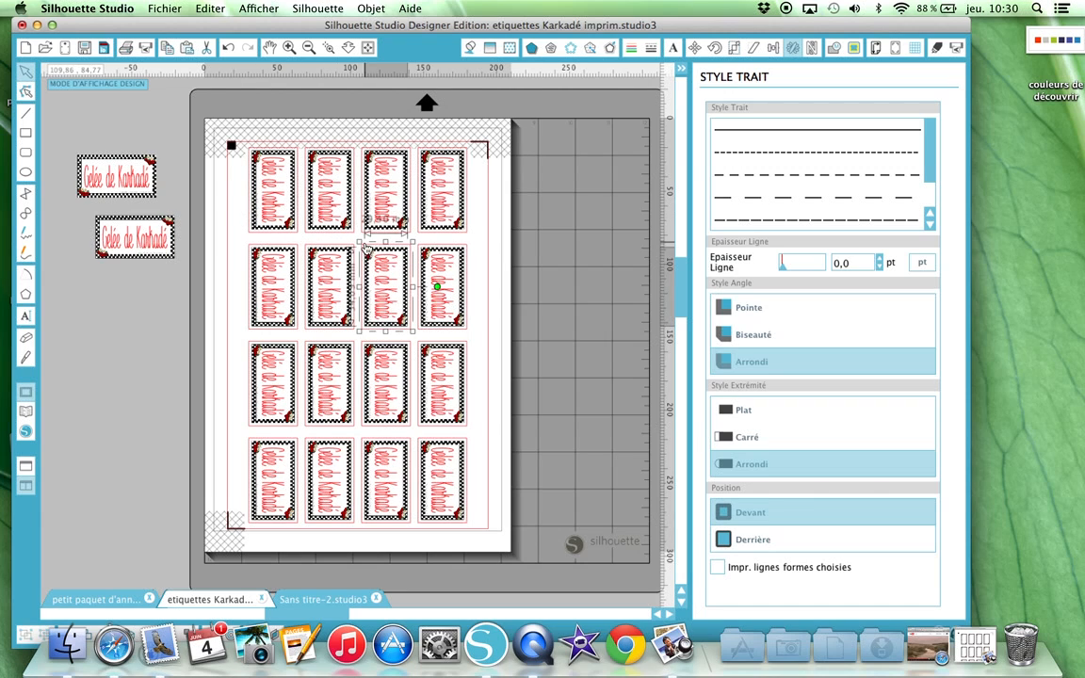
click(273, 207)
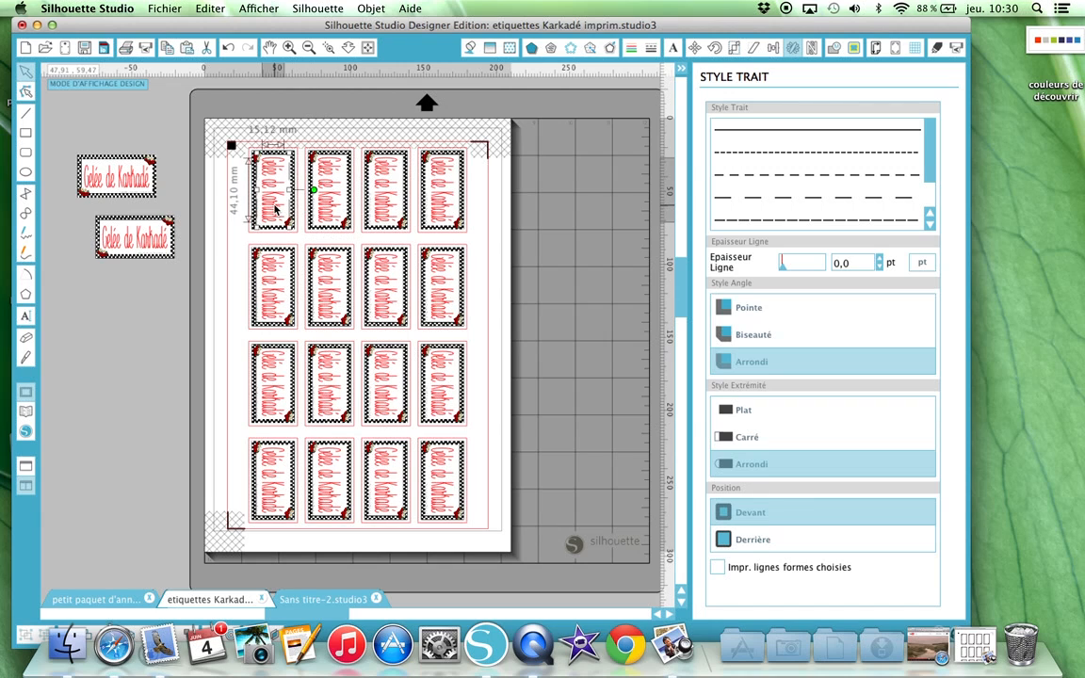
shift+click(325, 216)
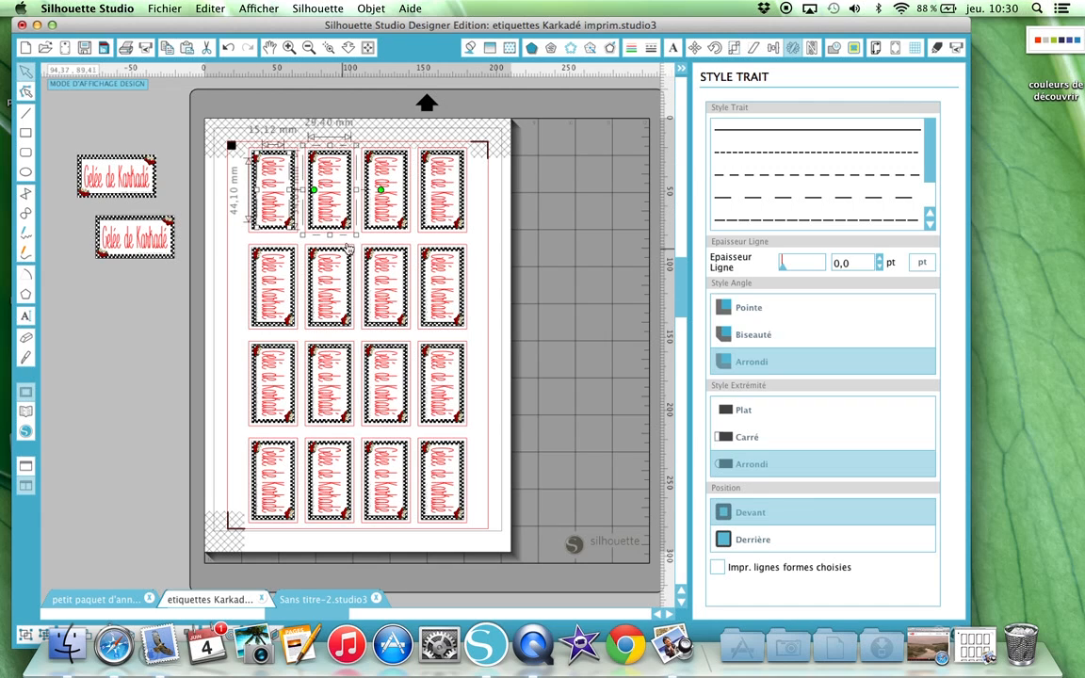
click(352, 246)
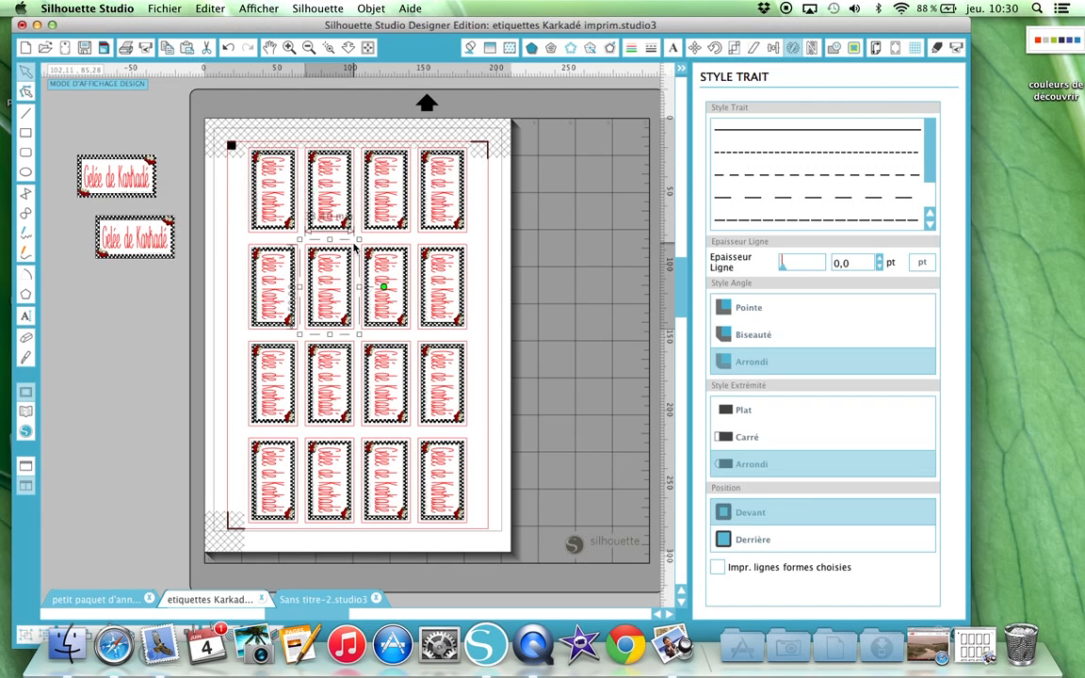
Set the cut style of the first label's text, in the sheet's top row, to Couper.
click(275, 205)
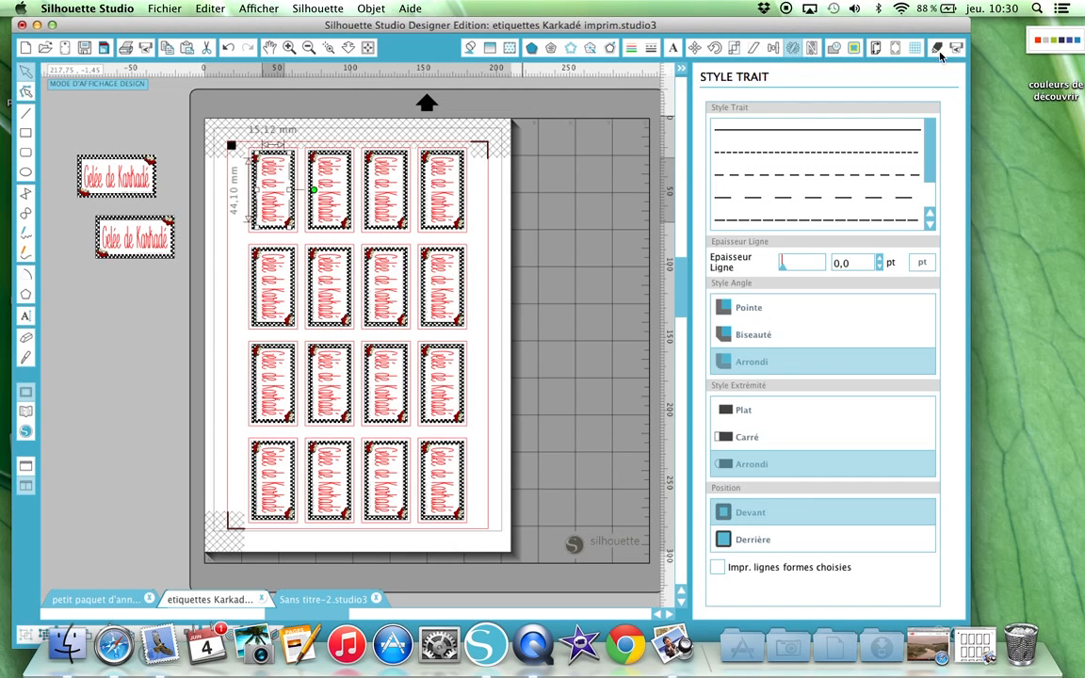
click(935, 49)
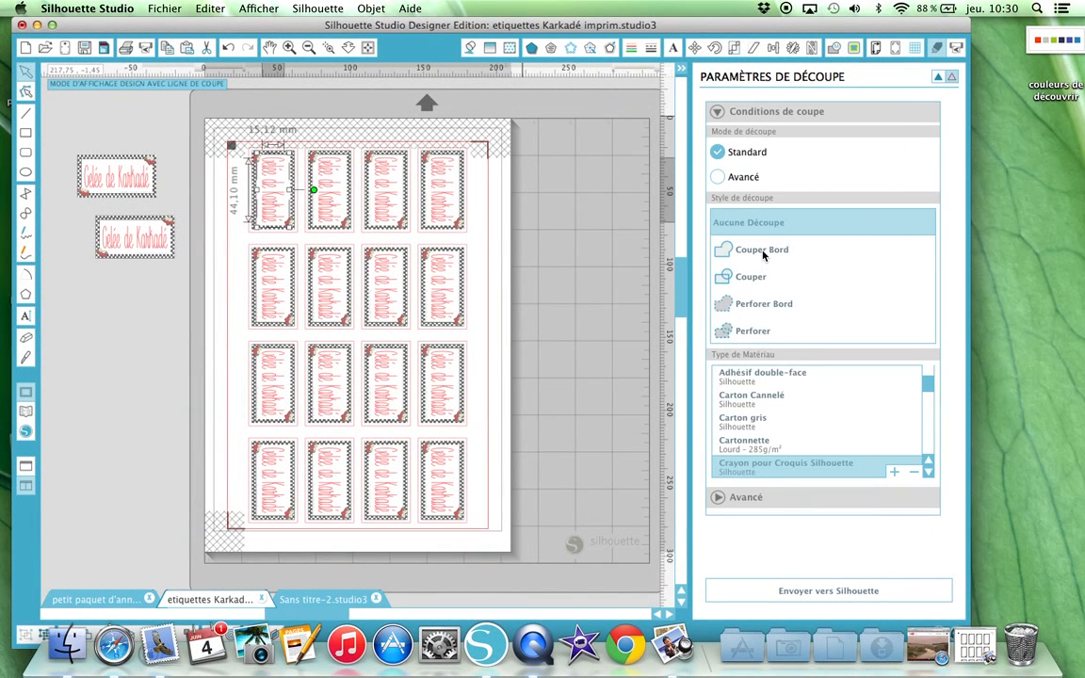
click(750, 277)
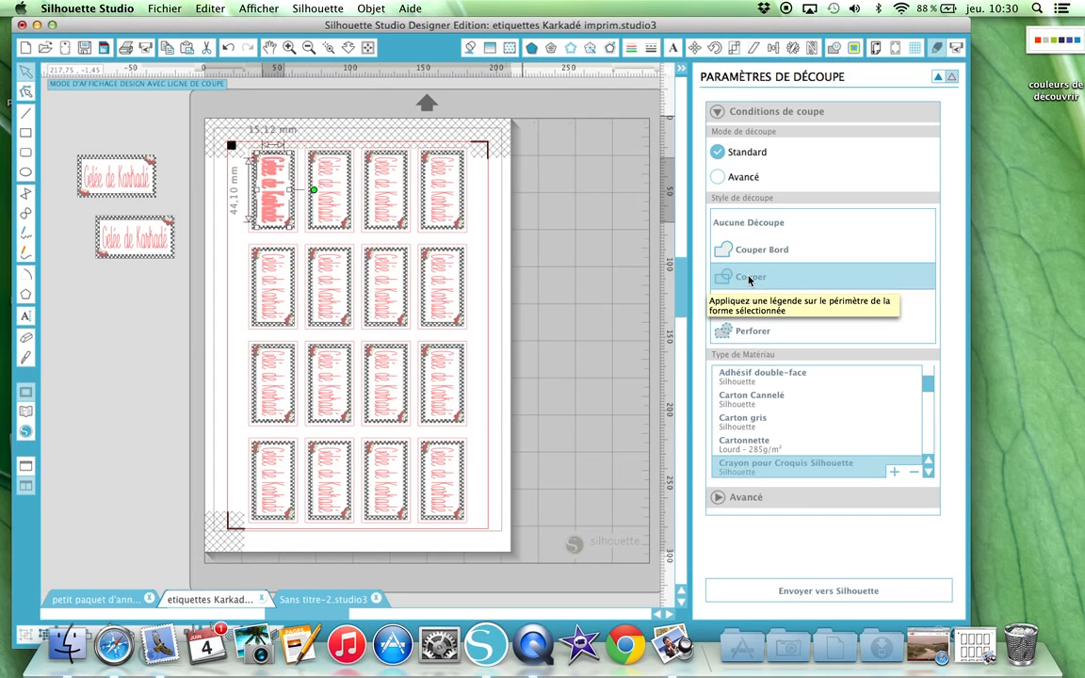
Set the cut style of the second and third labels' text, in the sheet's top row, to Couper.
click(327, 172)
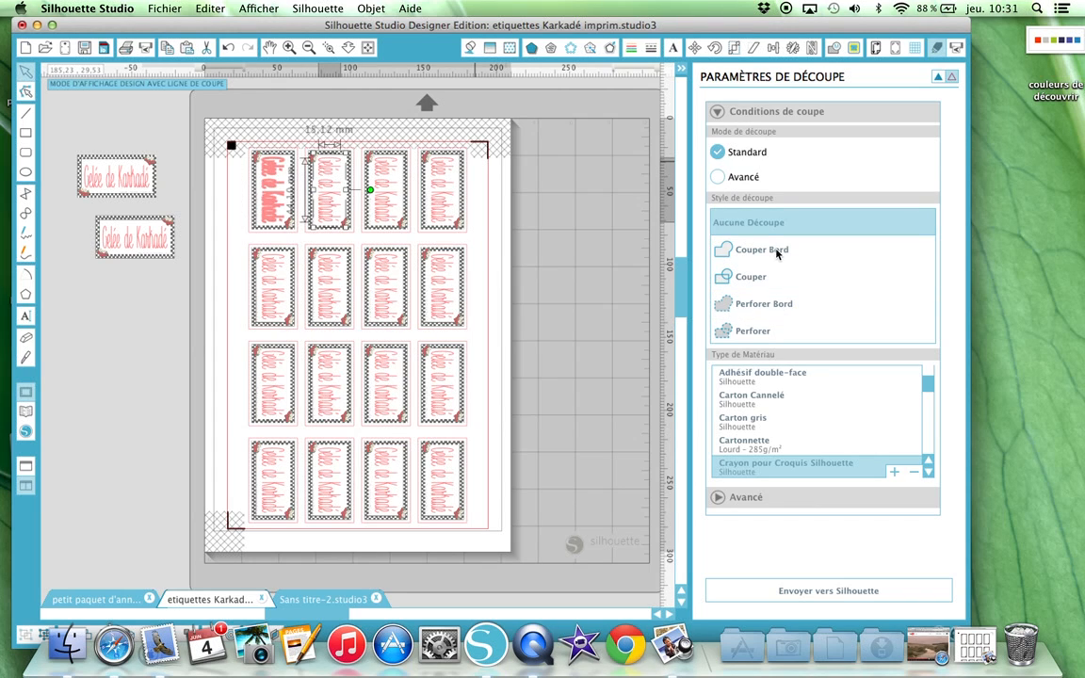
click(751, 279)
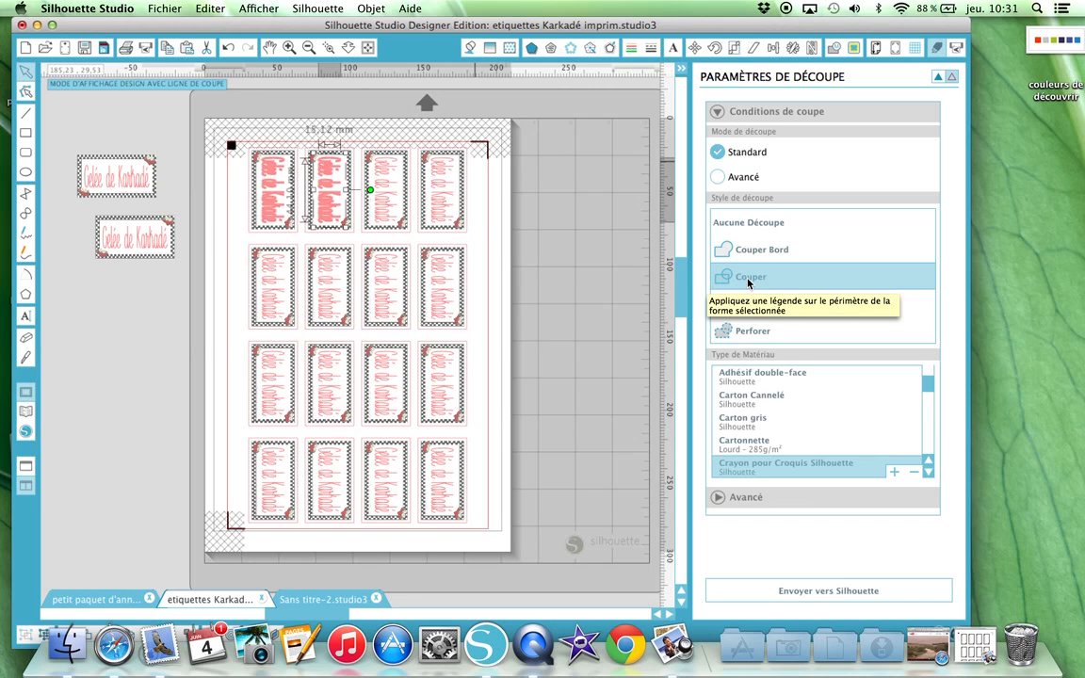
click(382, 167)
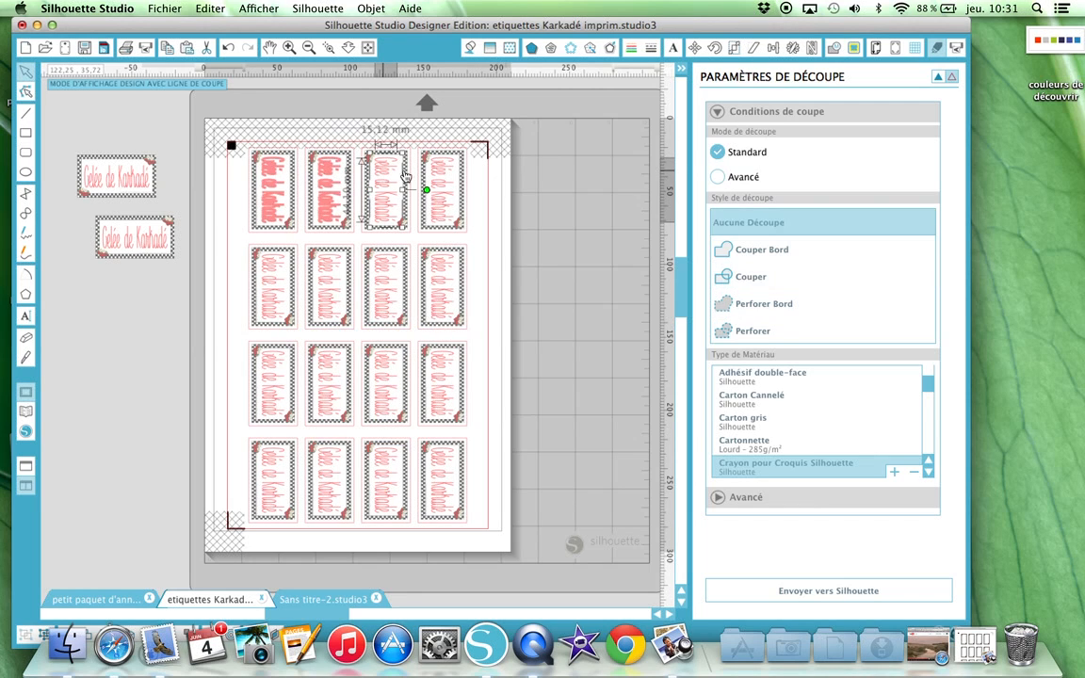
click(750, 279)
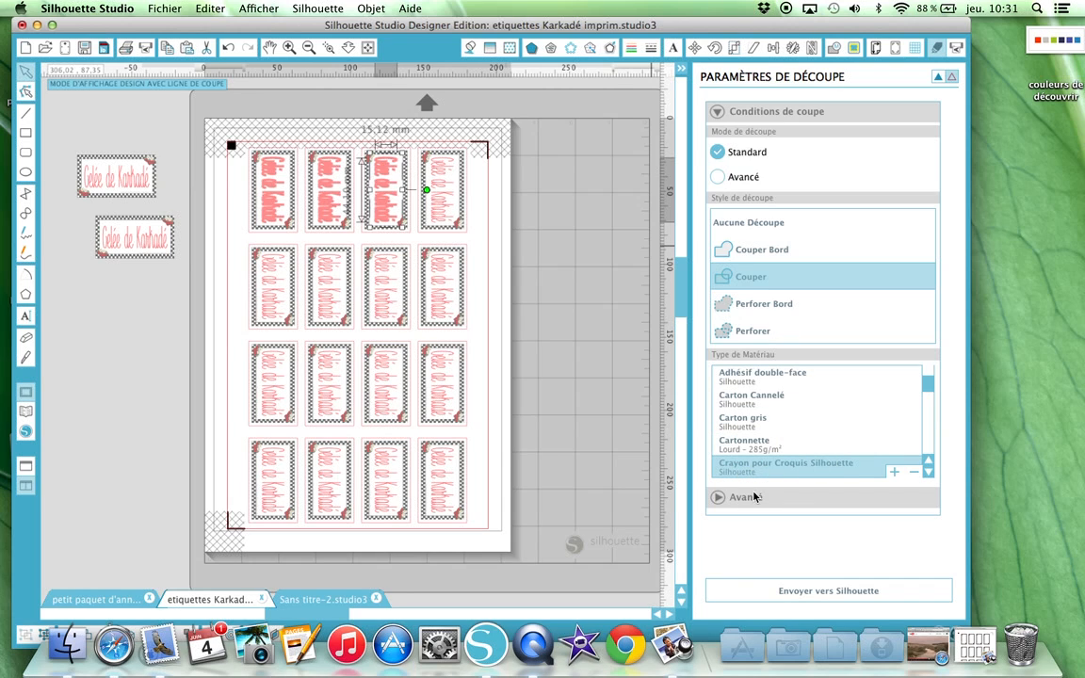
Expand the advanced cut settings and add a new custom material to the material types.
click(718, 498)
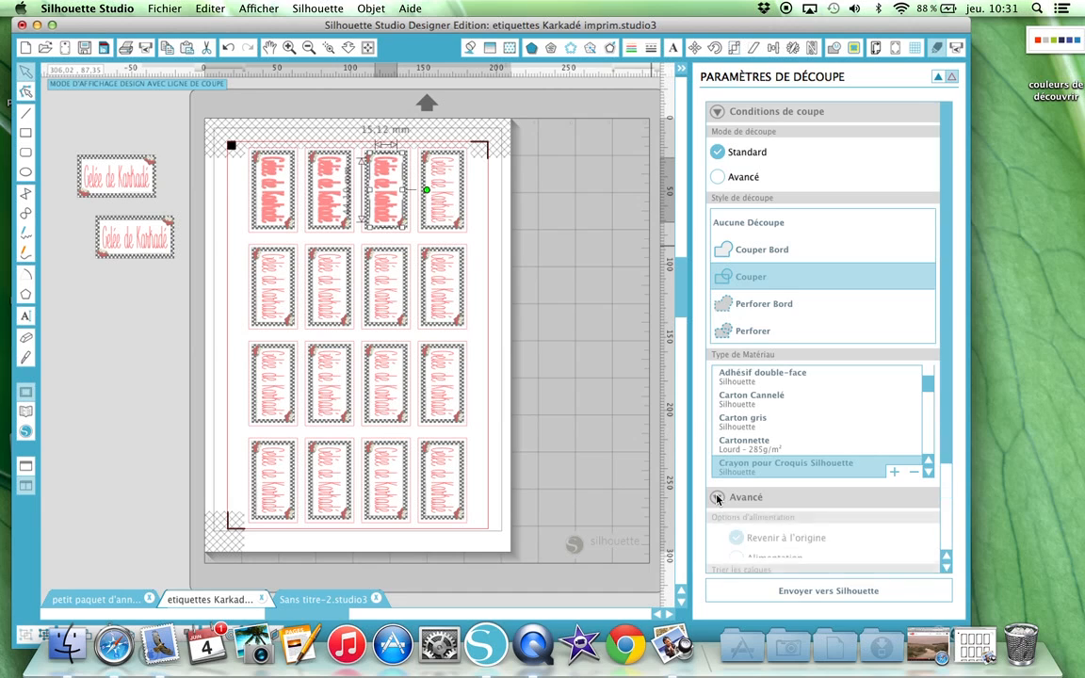
scroll(800, 502, down, 4)
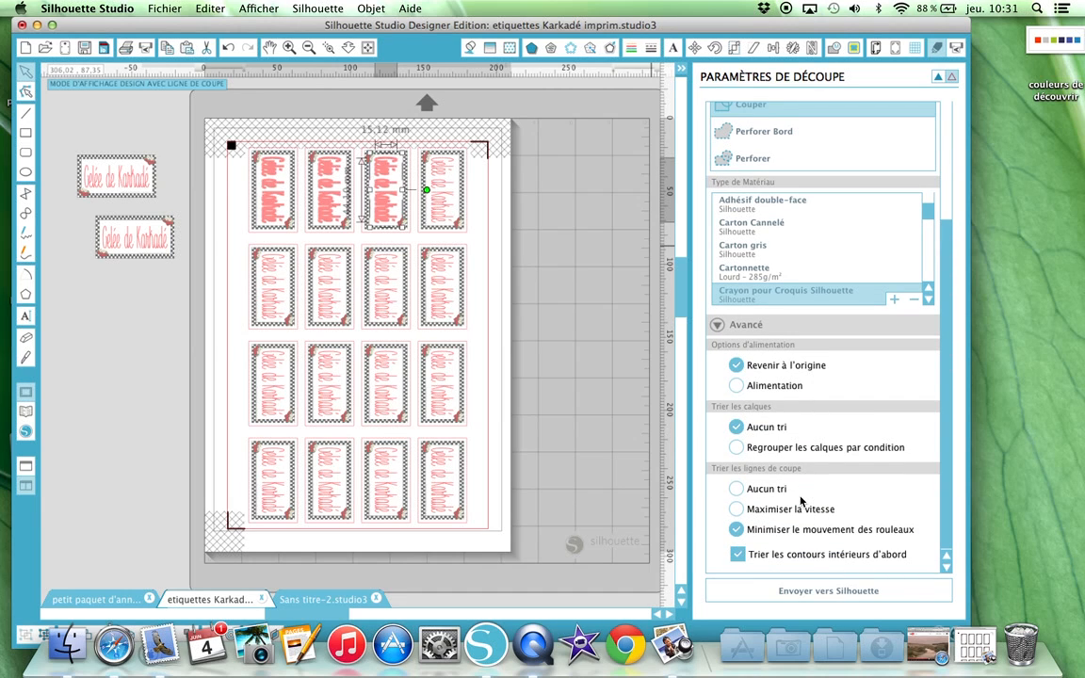
click(893, 299)
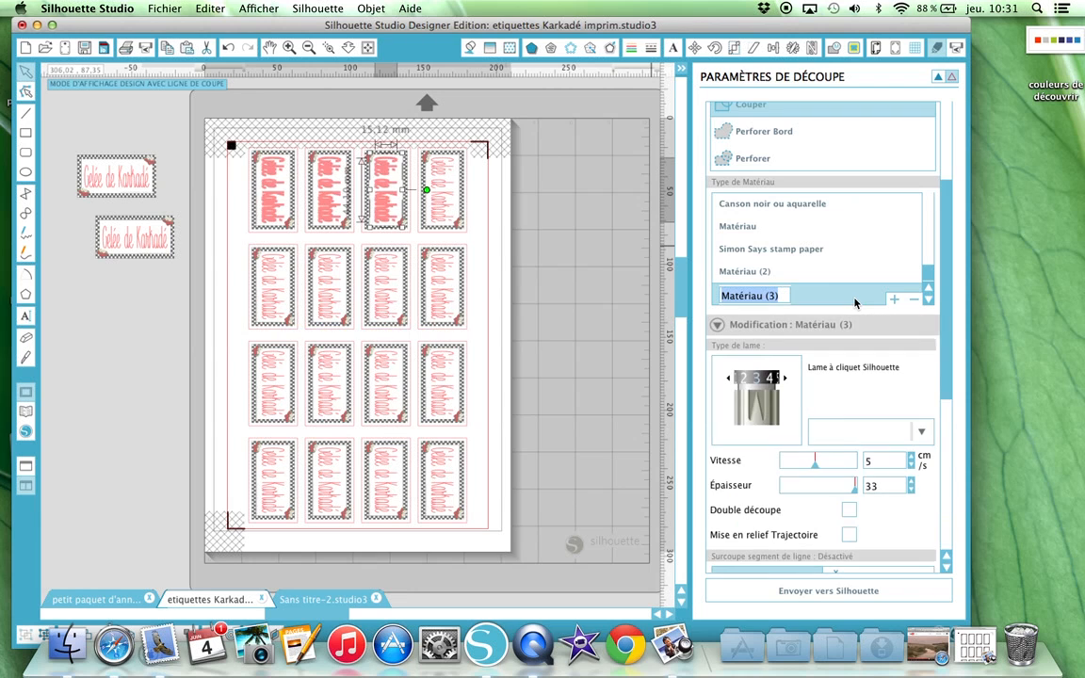
Set the material type to Crayon pour Croquis Silhouette.
scroll(796, 261, up, 6)
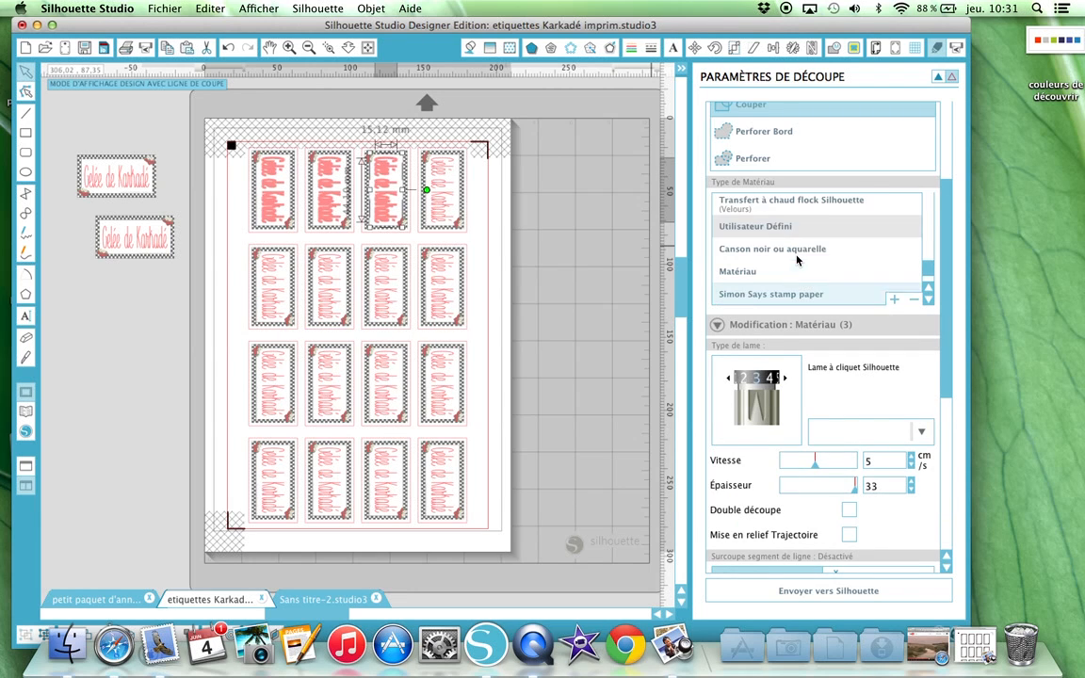
scroll(797, 261, up, 10)
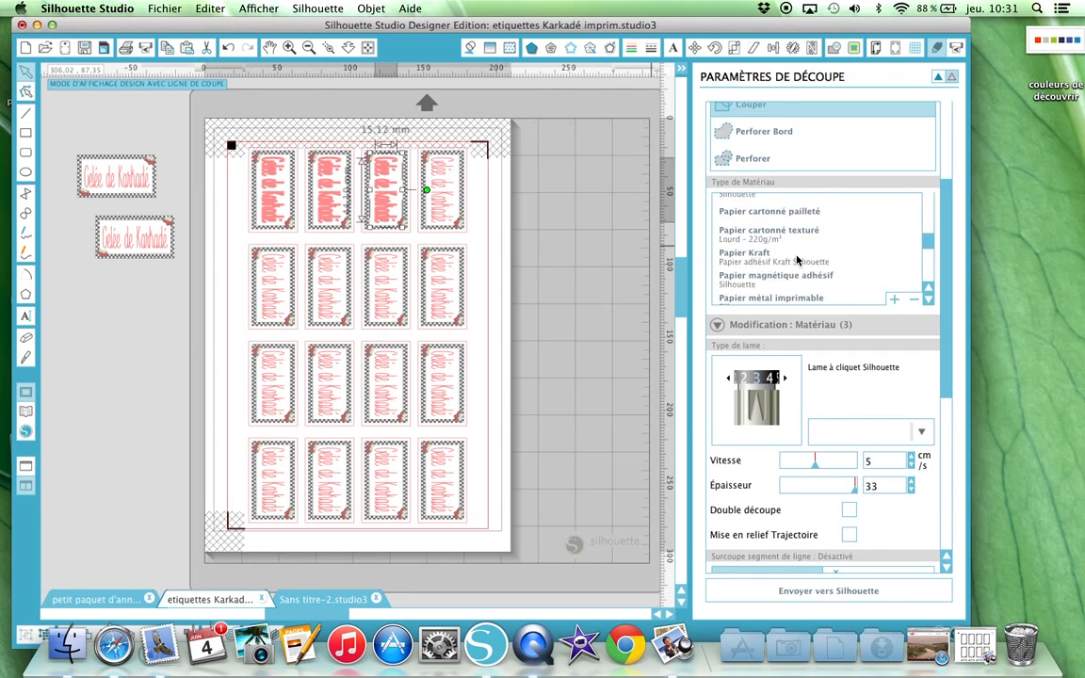
scroll(796, 260, up, 3)
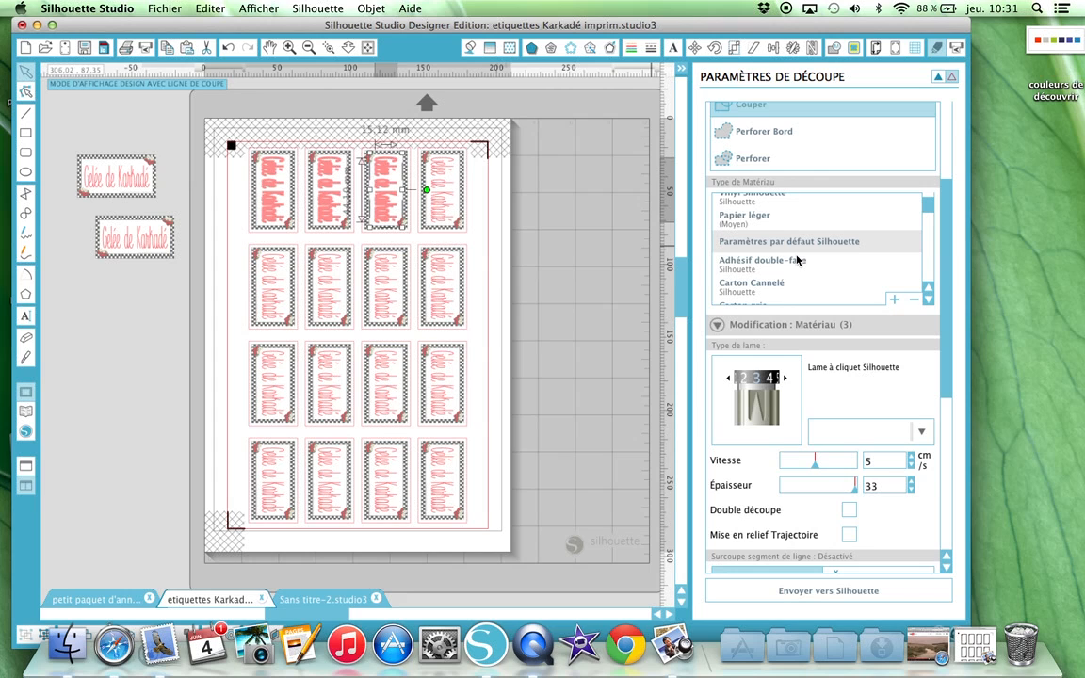
scroll(796, 261, down, 3)
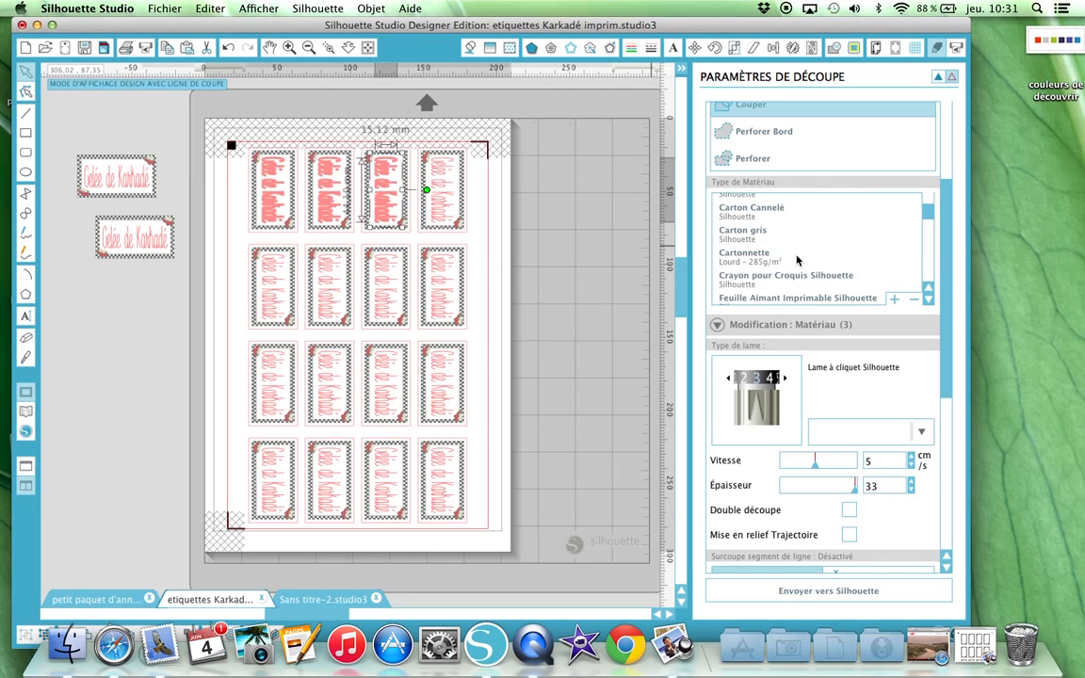
click(789, 277)
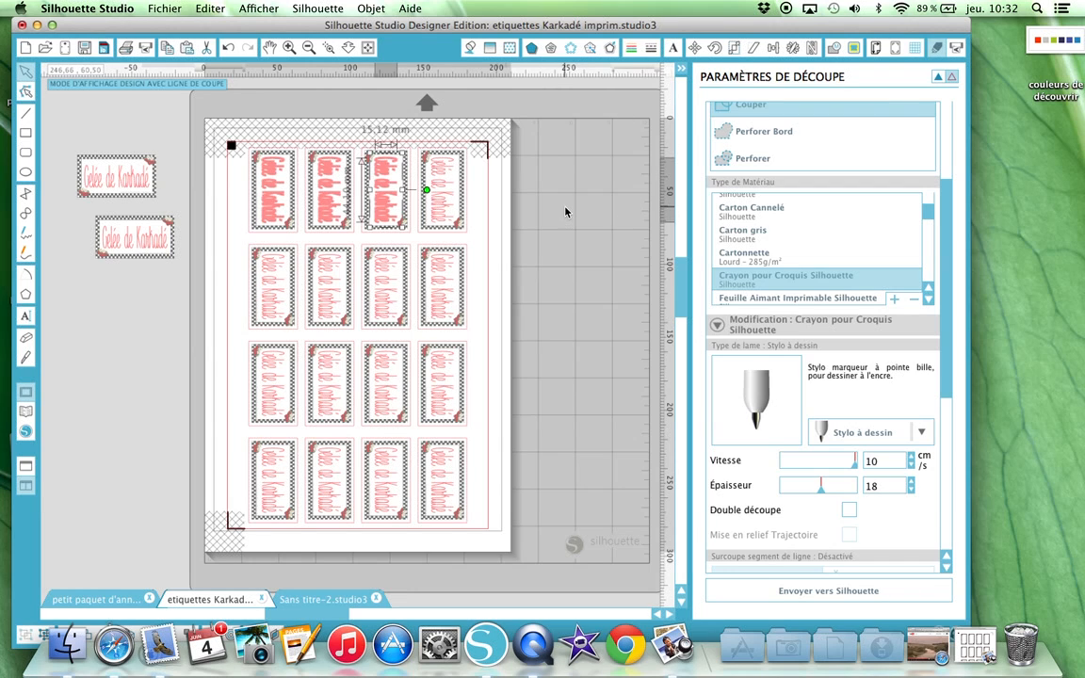
Set the cut style of the first three labels' text, in the sheet's top row, to Aucune Découpe.
scroll(565, 212, up, 3)
scroll(568, 212, down, 3)
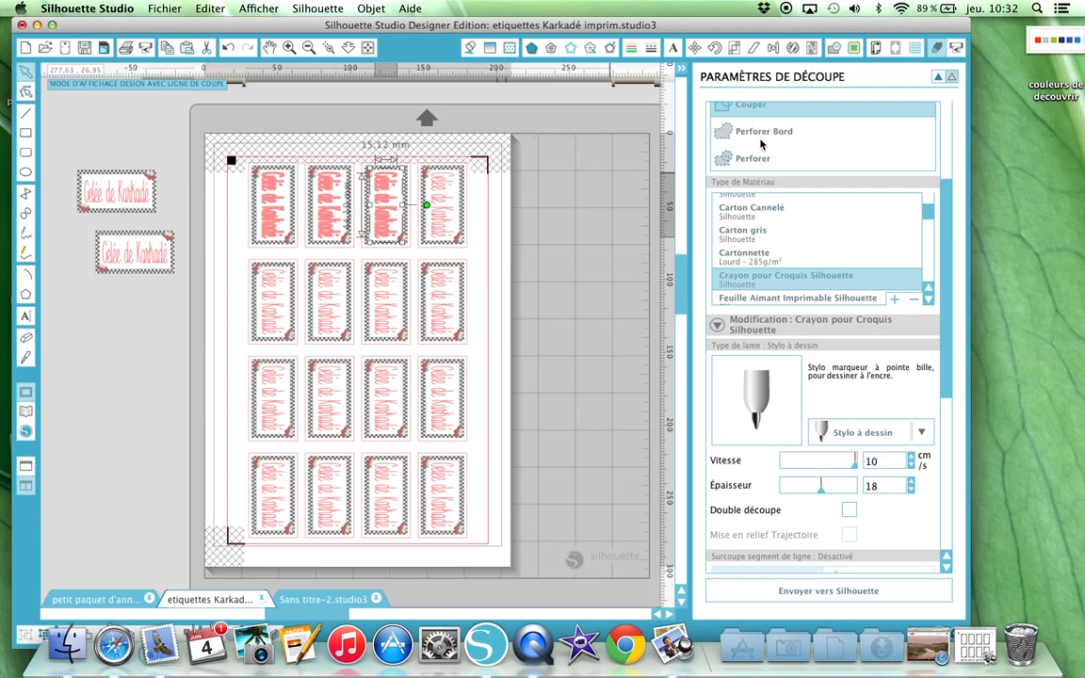
scroll(761, 146, up, 5)
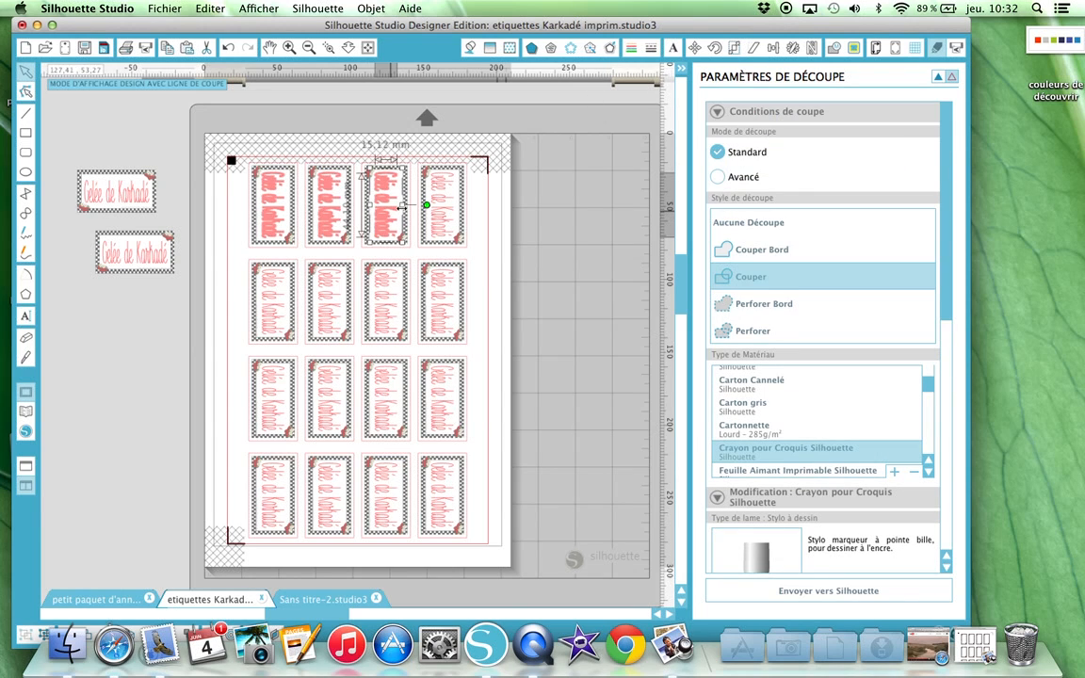
click(737, 223)
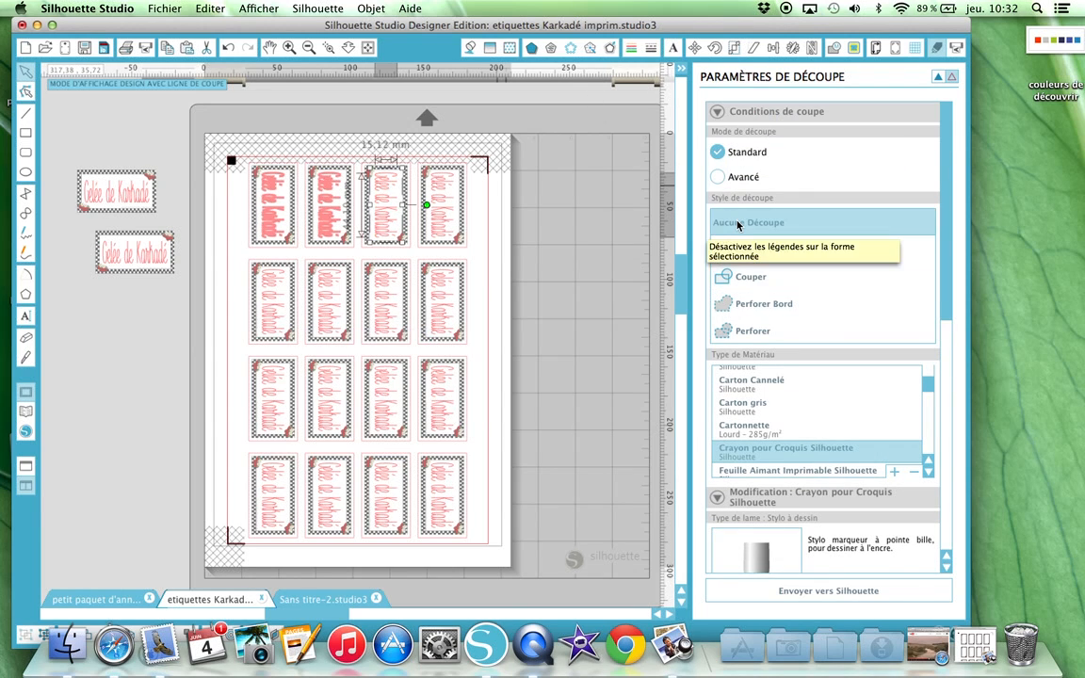
click(332, 215)
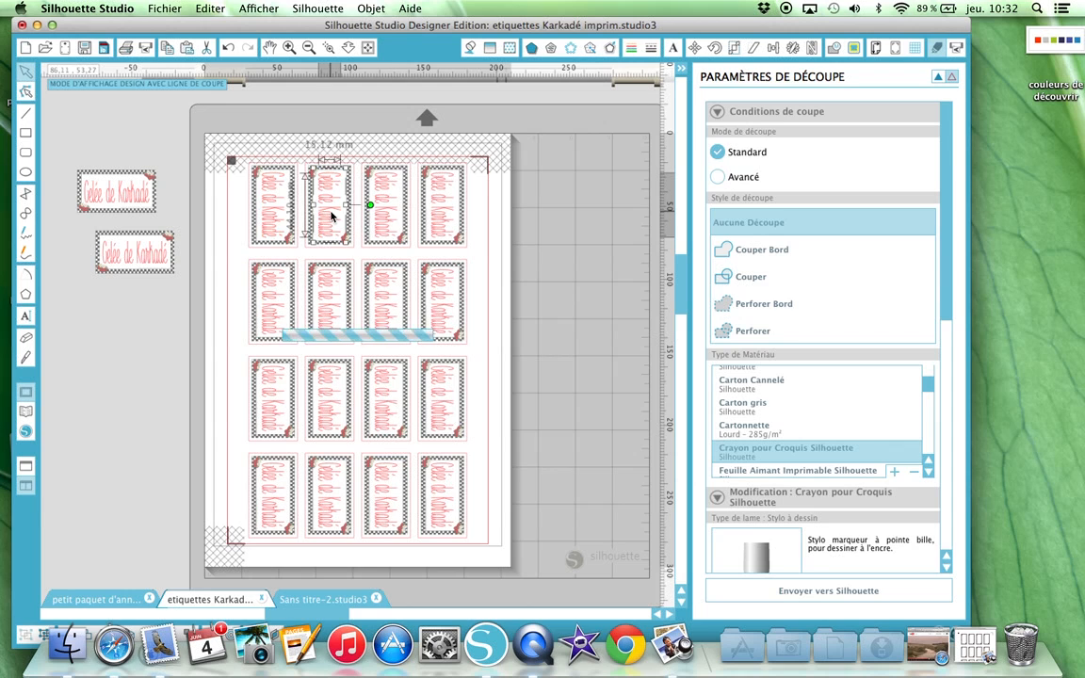
click(737, 222)
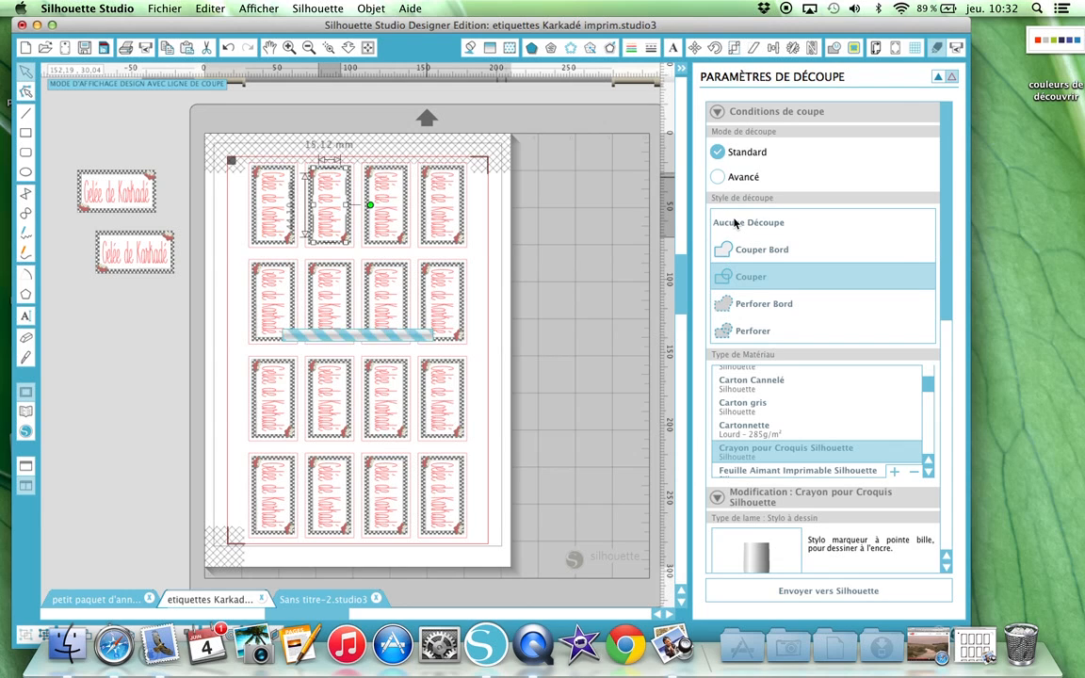
click(245, 189)
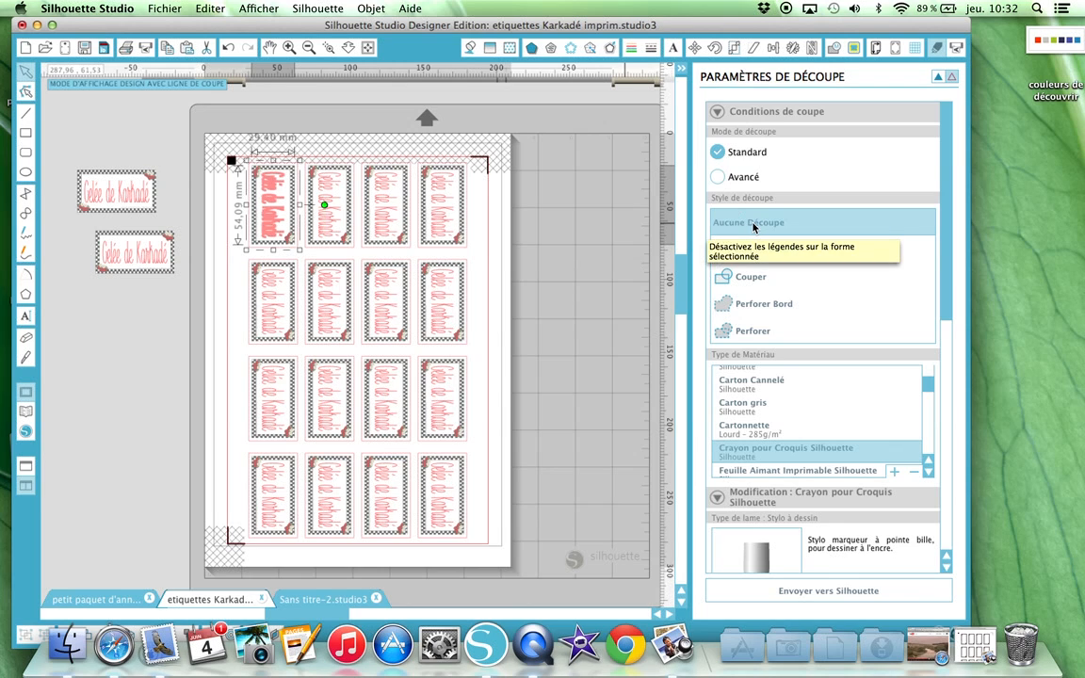
click(505, 224)
click(272, 205)
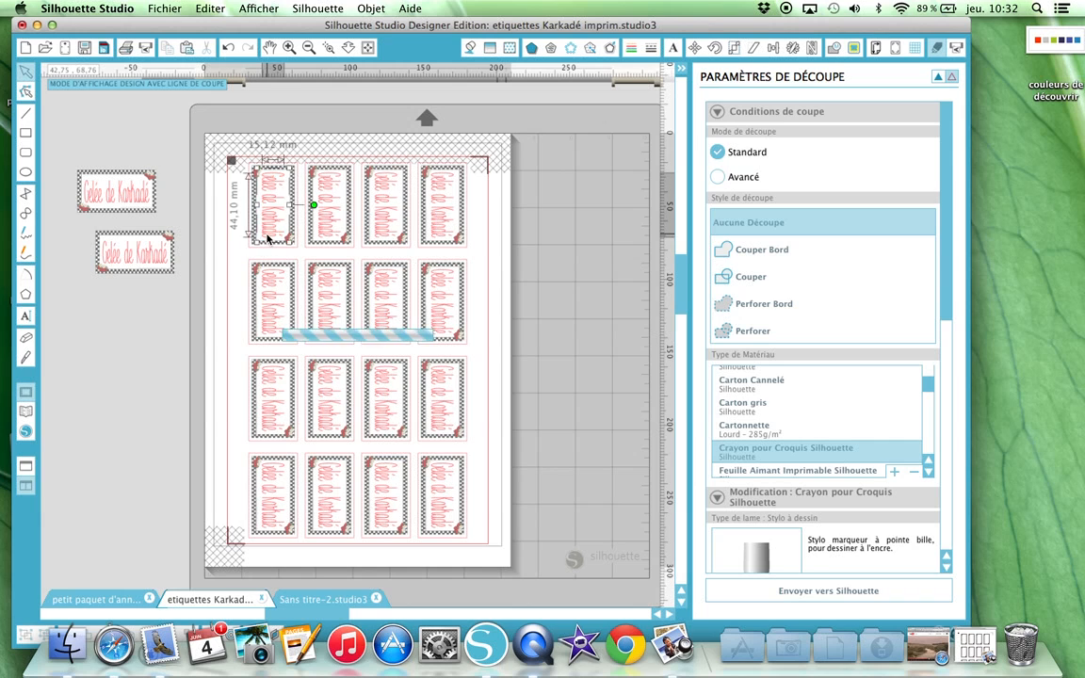
click(771, 224)
click(603, 300)
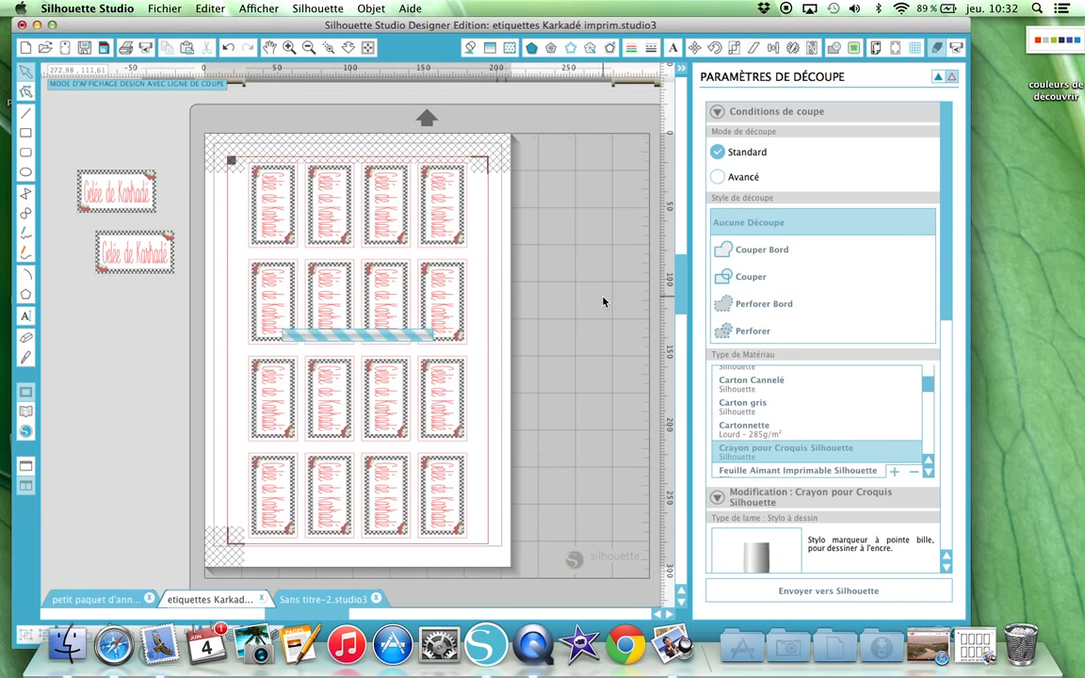
Try the Couper Bord cut style on one outline around each of the four labels in the top row.
click(273, 251)
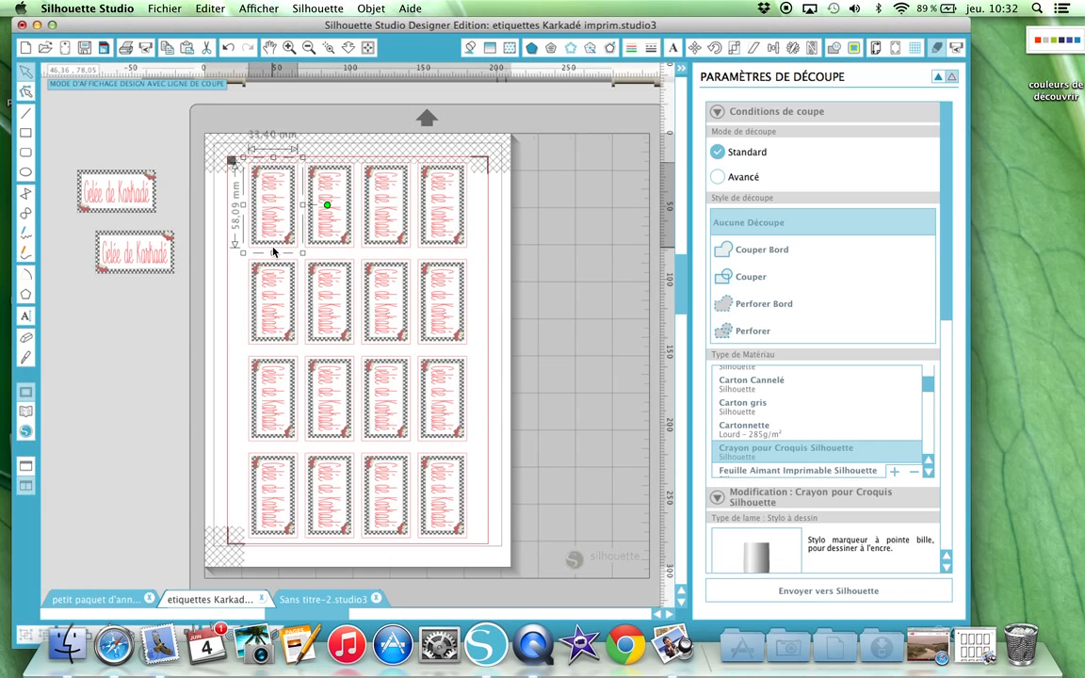
shift+click(324, 251)
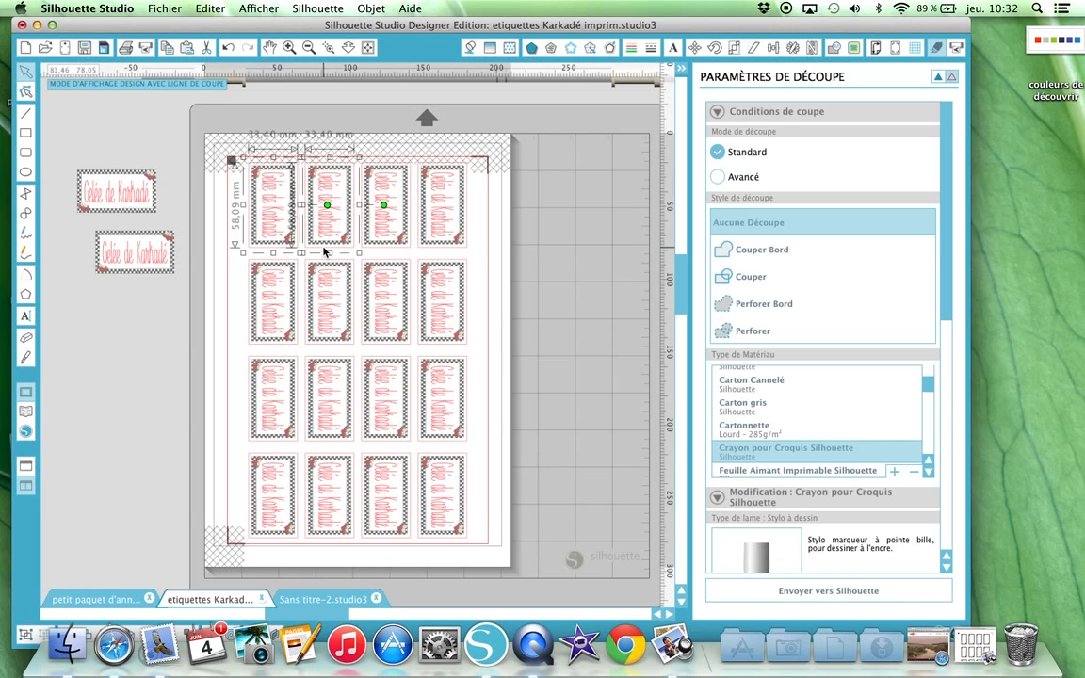
shift+click(387, 251)
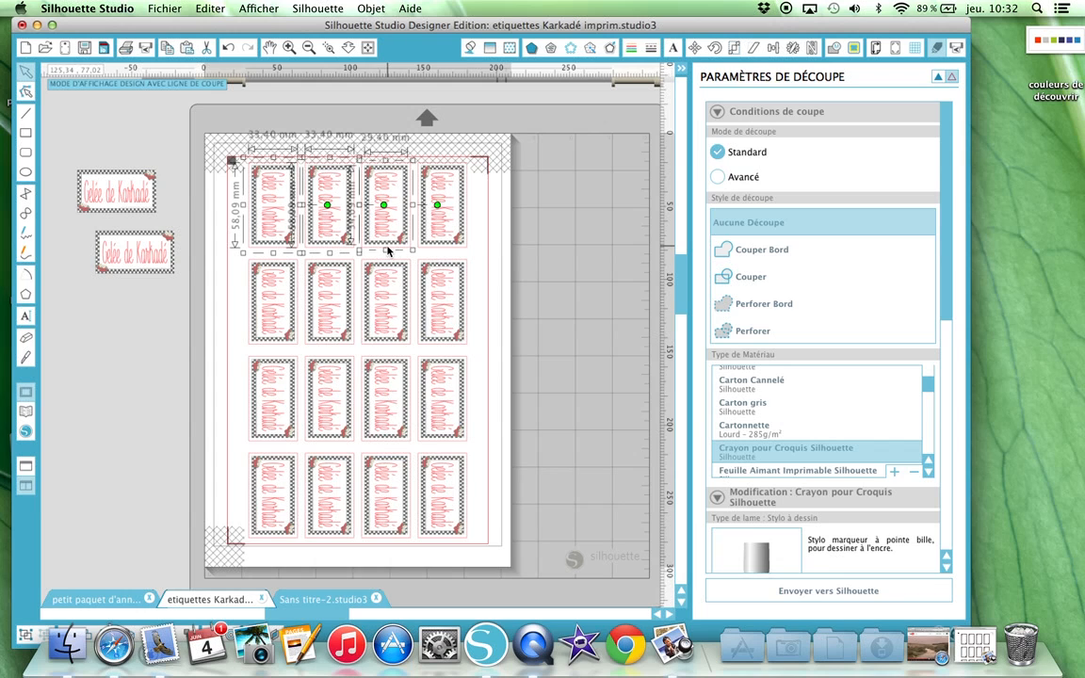
shift+click(444, 250)
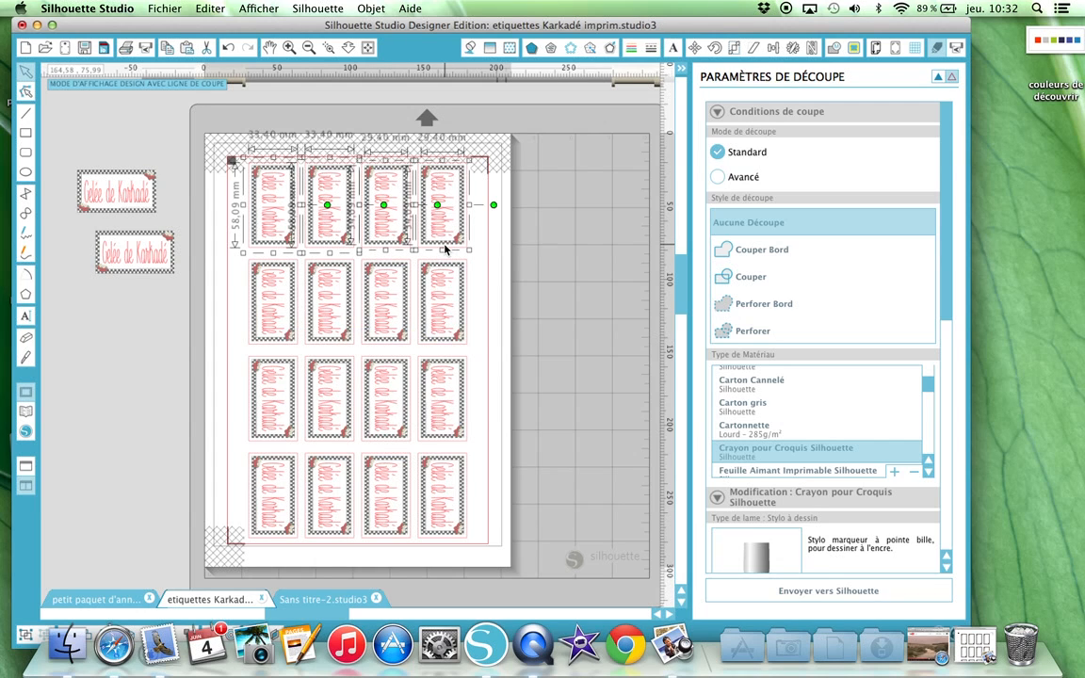
click(738, 250)
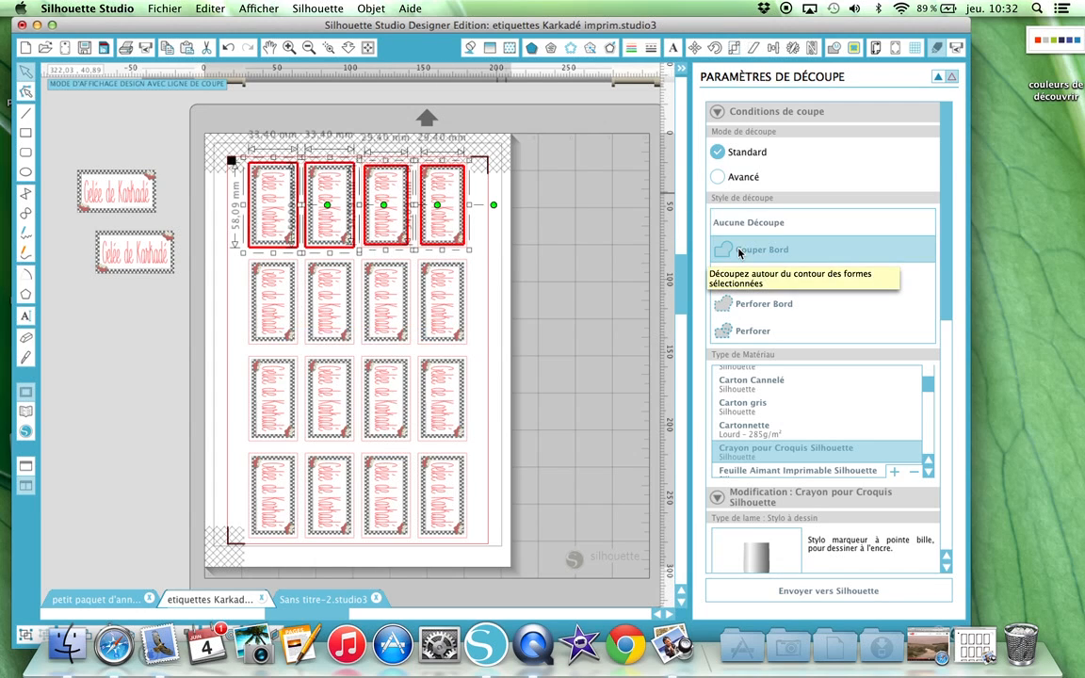
click(527, 199)
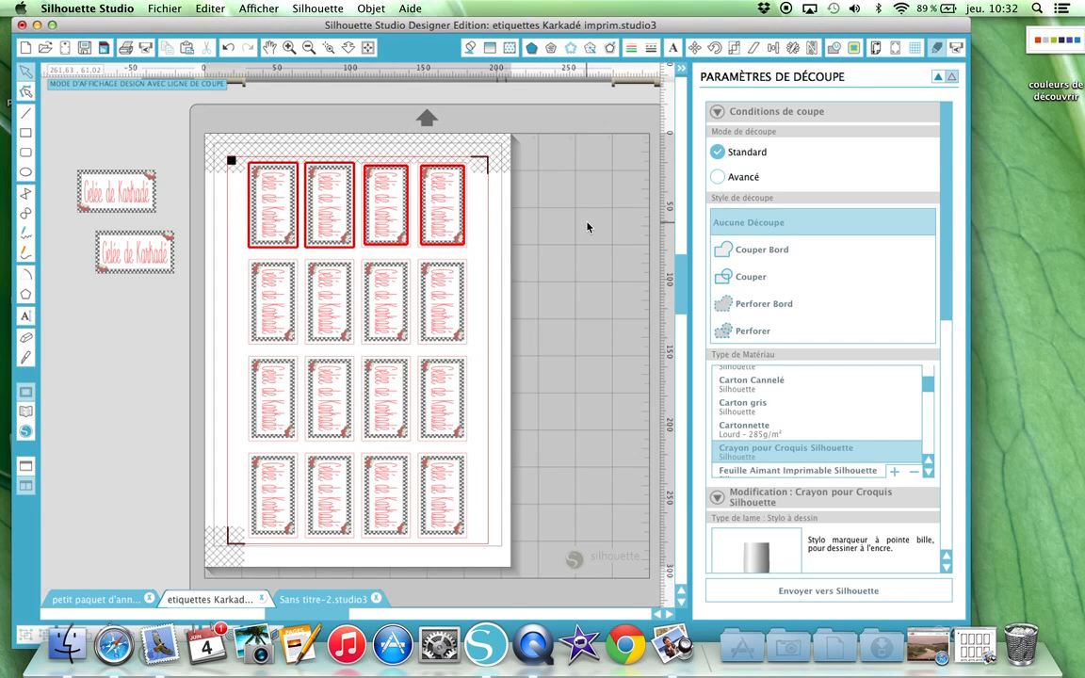
Undo the Couper Bord change and the multiple selection of outlines in the top row.
key(super+z)
key(super+z)
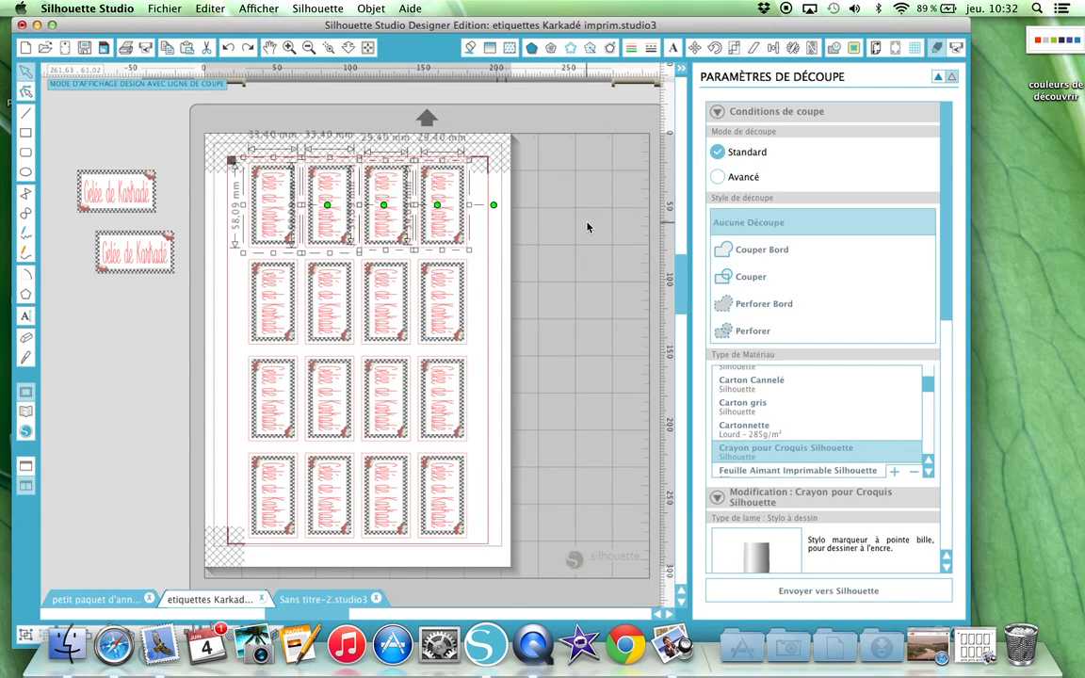
key(super+z)
key(super+z)
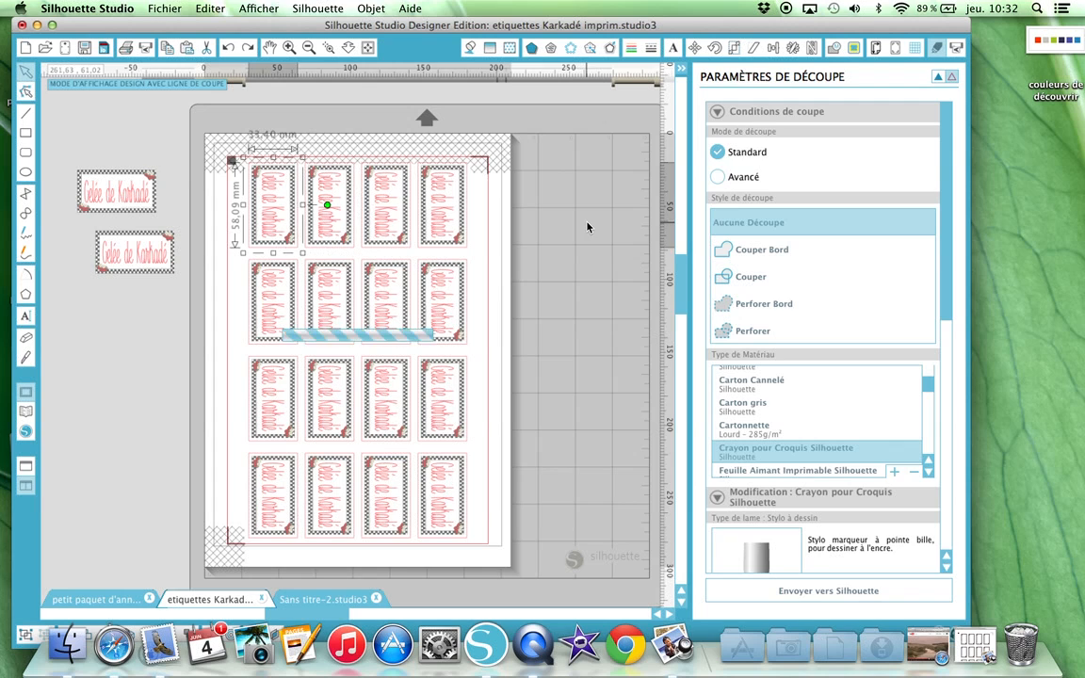
Try the Couper Bord cut style on the inner outline of the top row's fourth label and undo it.
click(327, 53)
drag(221, 141, 639, 459)
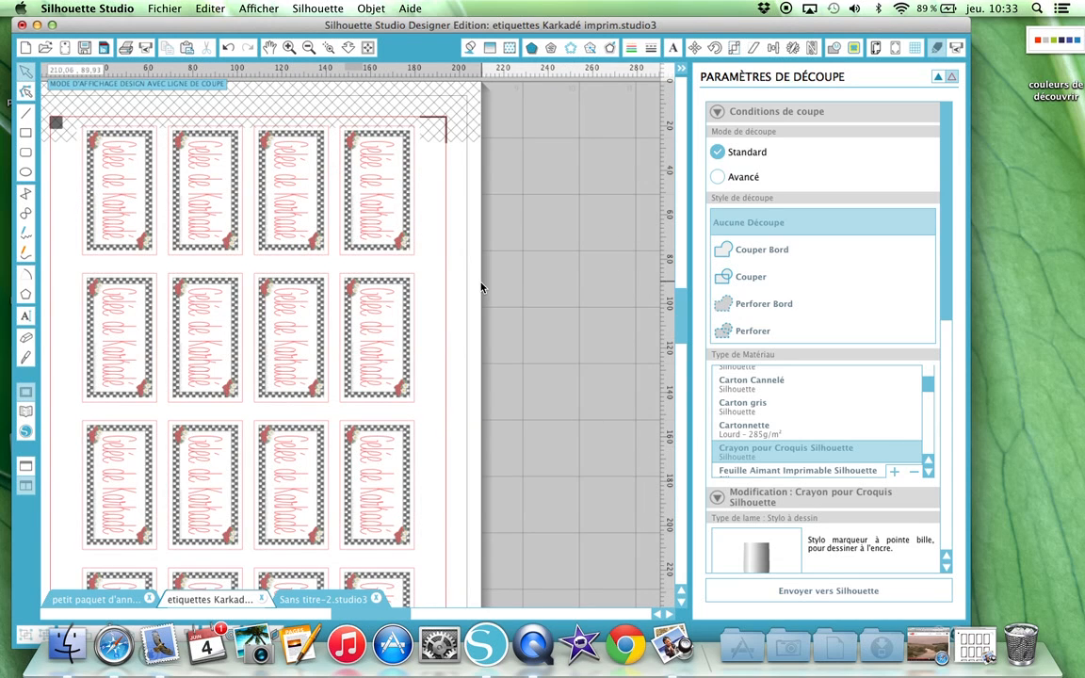
click(394, 259)
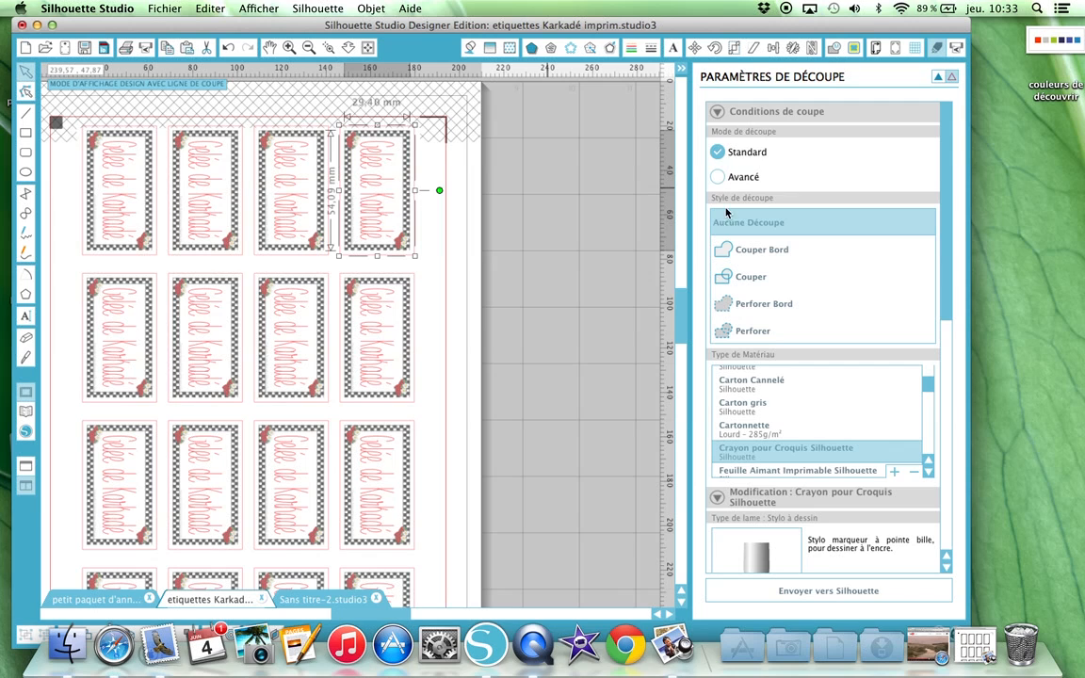
click(737, 250)
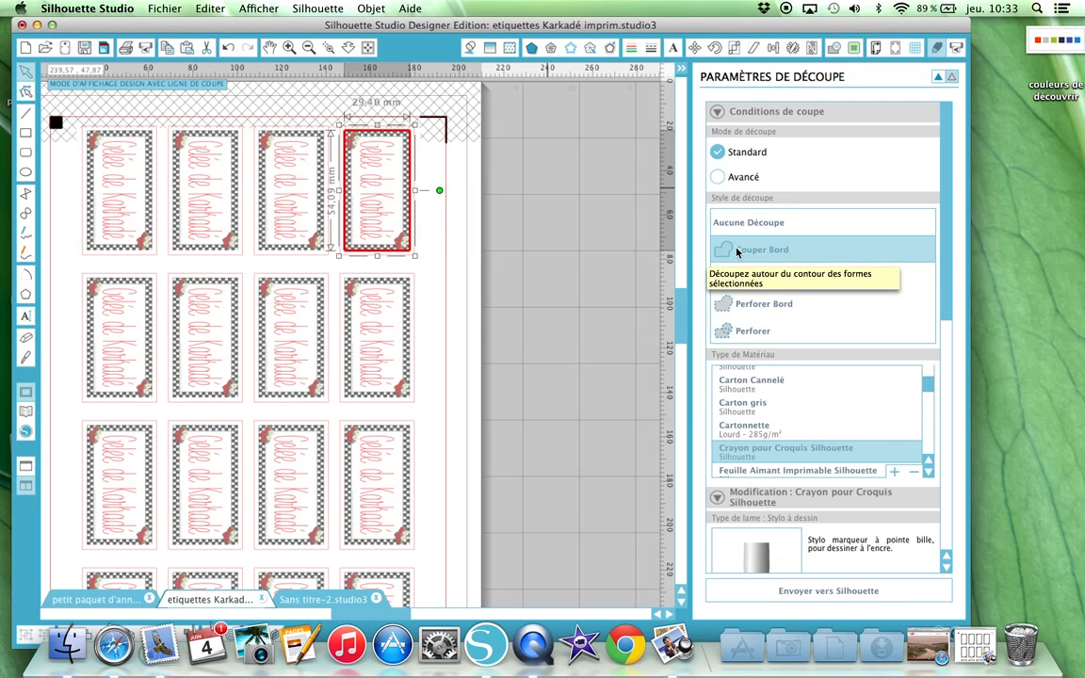
key(super+z)
click(434, 283)
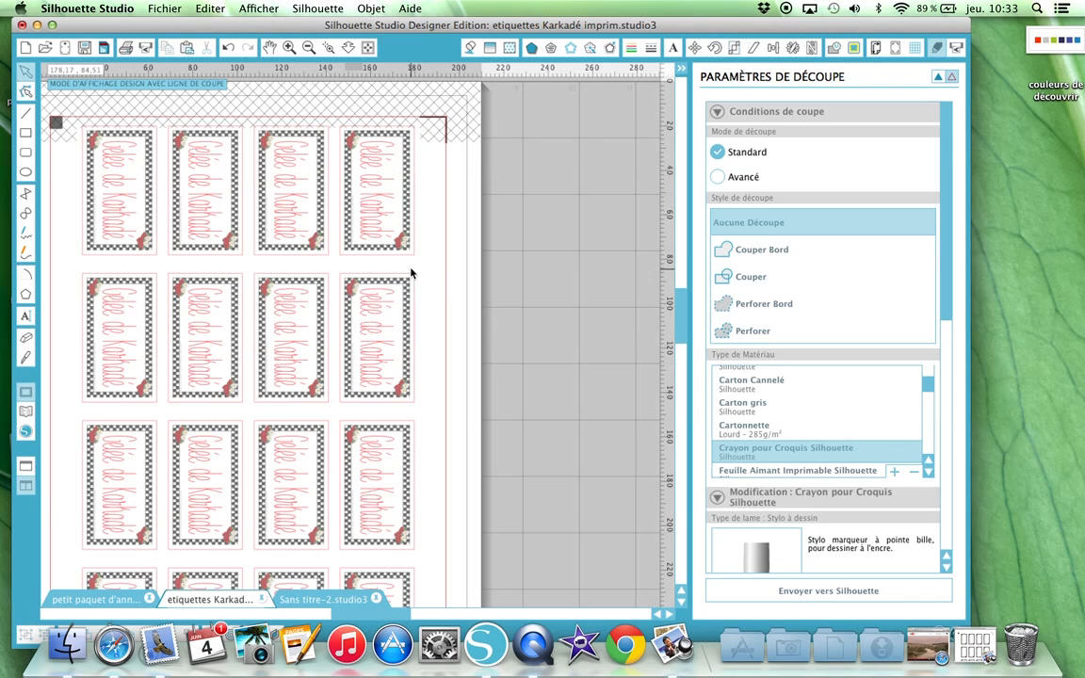
Set the cut style of the outer outline around the top row's fourth label to Couper Bord.
click(416, 262)
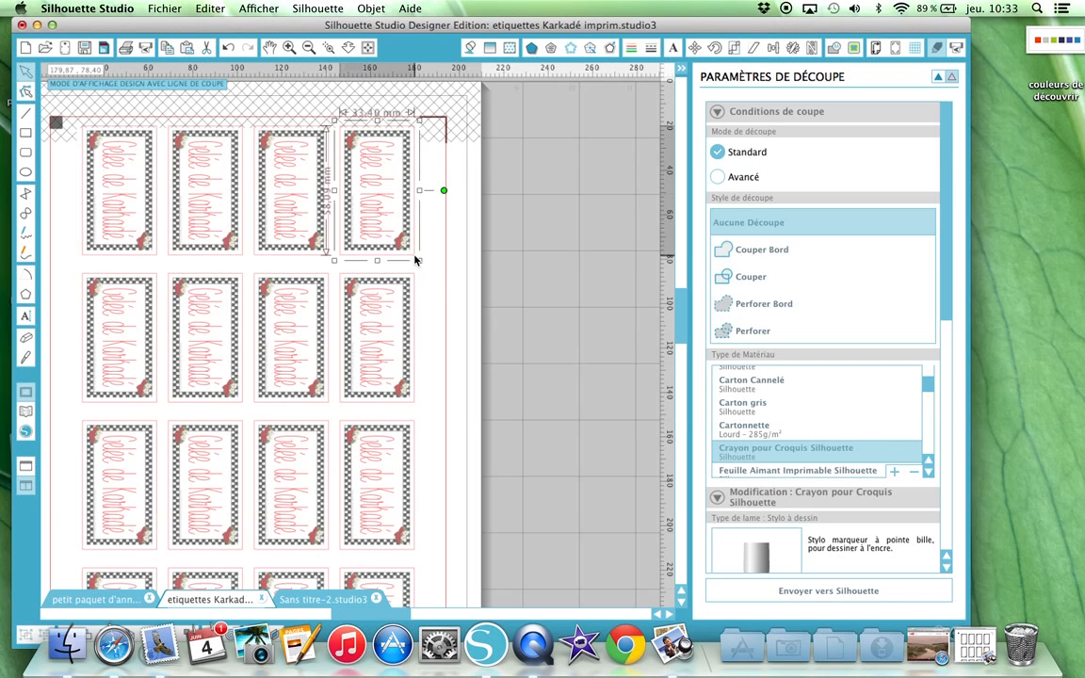
click(723, 250)
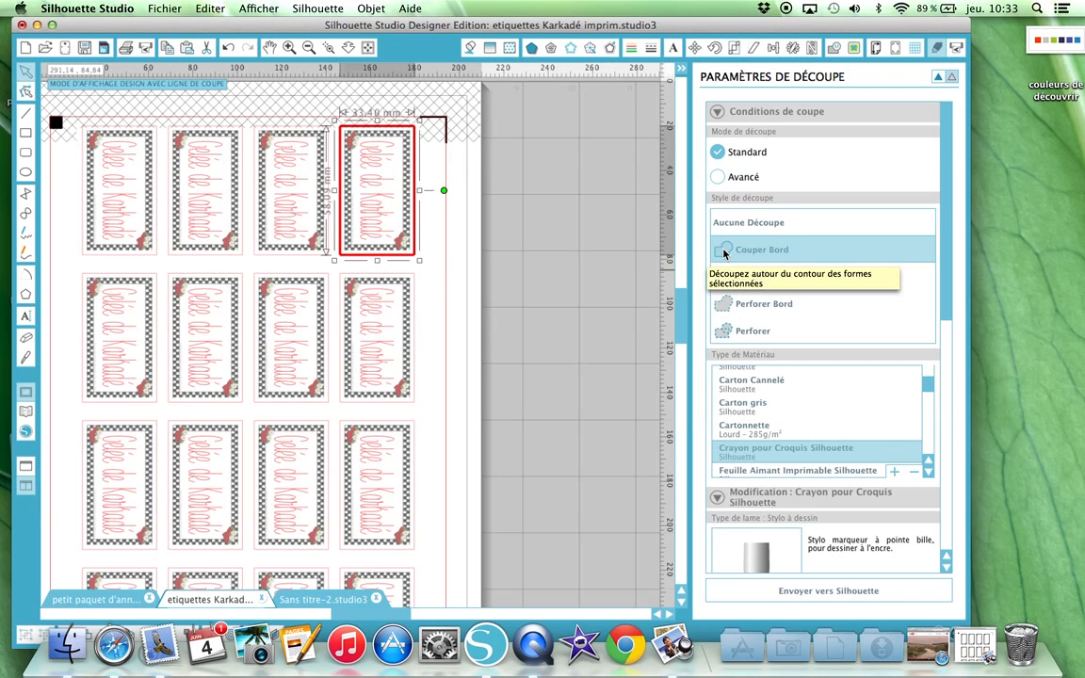
click(451, 272)
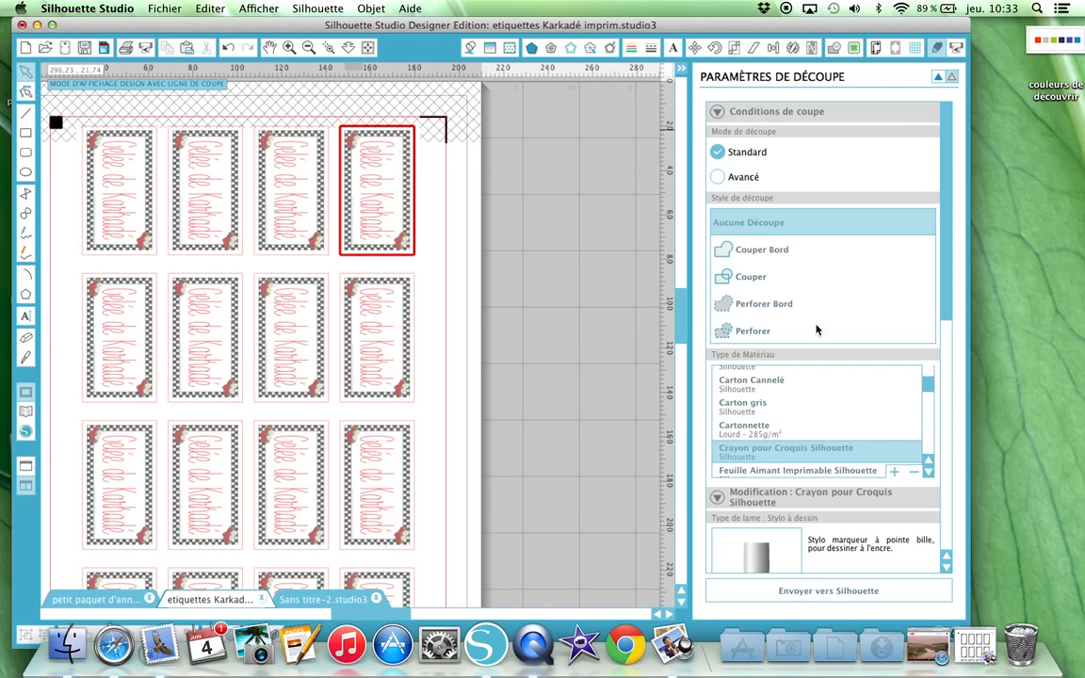
Set the material type to Papier léger (Moyen) and bring up its blade settings.
scroll(765, 396, up, 10)
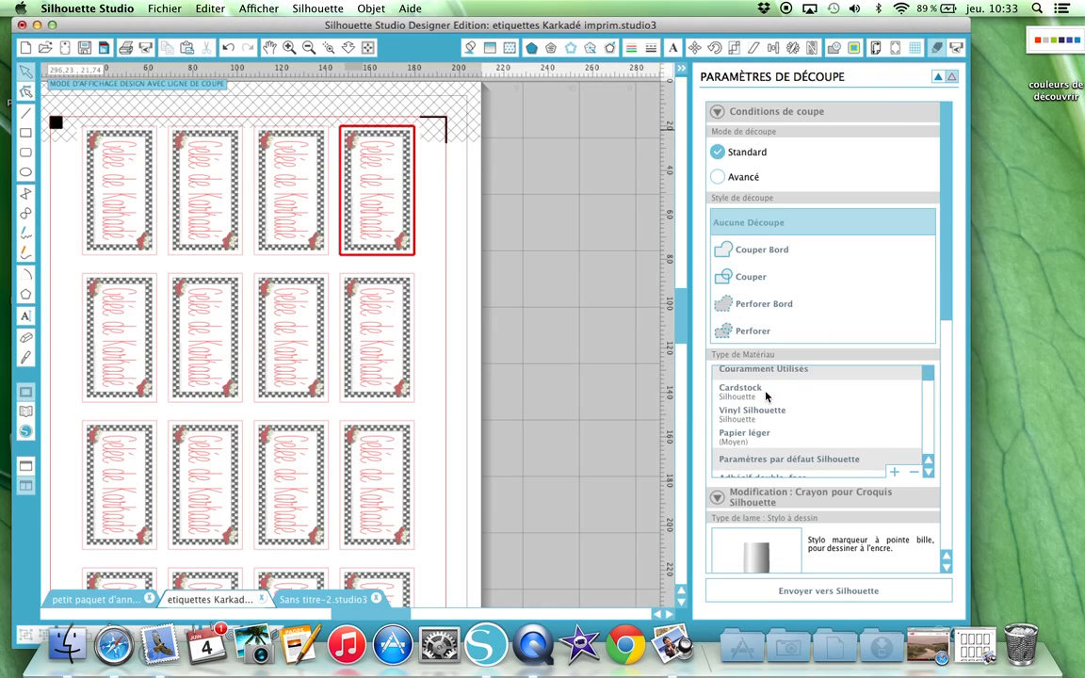
scroll(765, 396, up, 1)
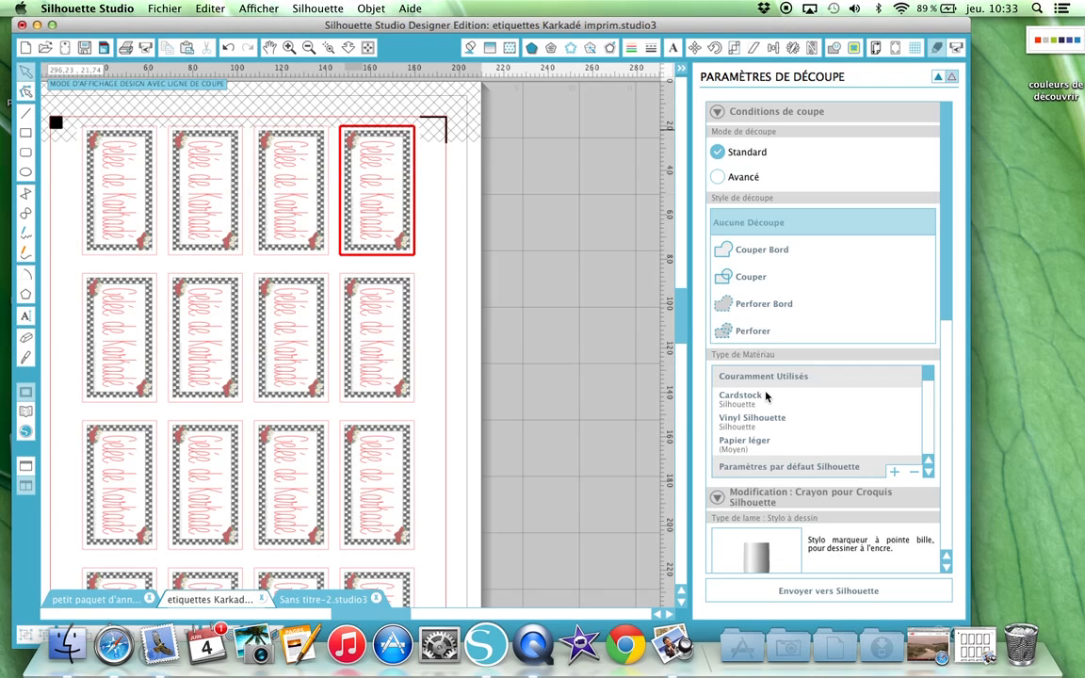
click(760, 444)
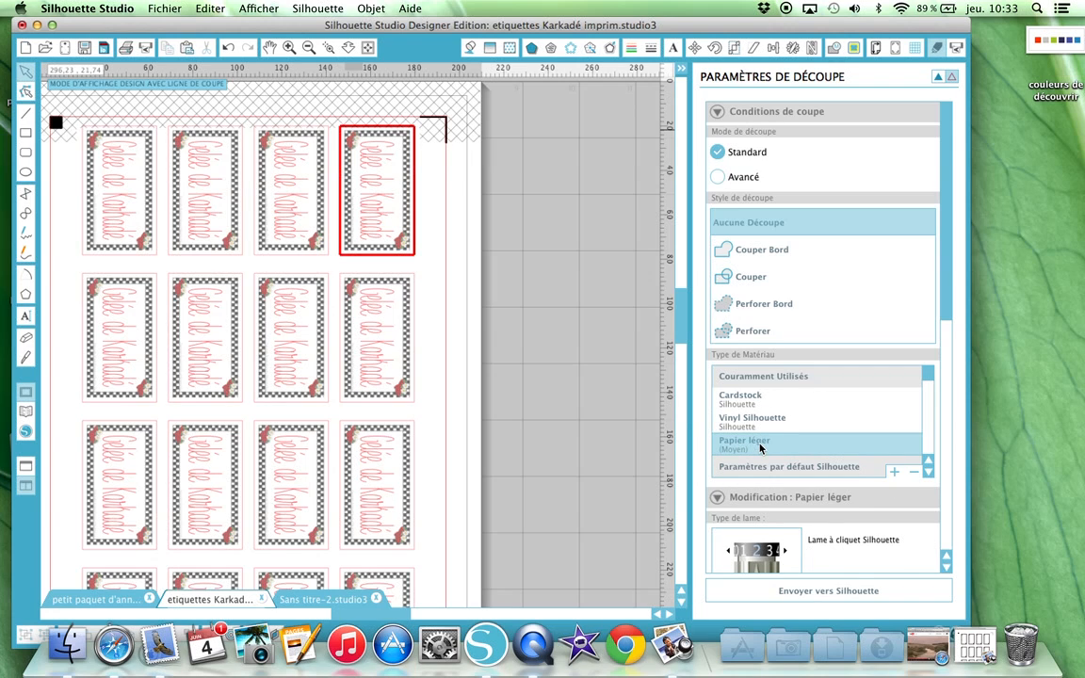
scroll(861, 576, down, 5)
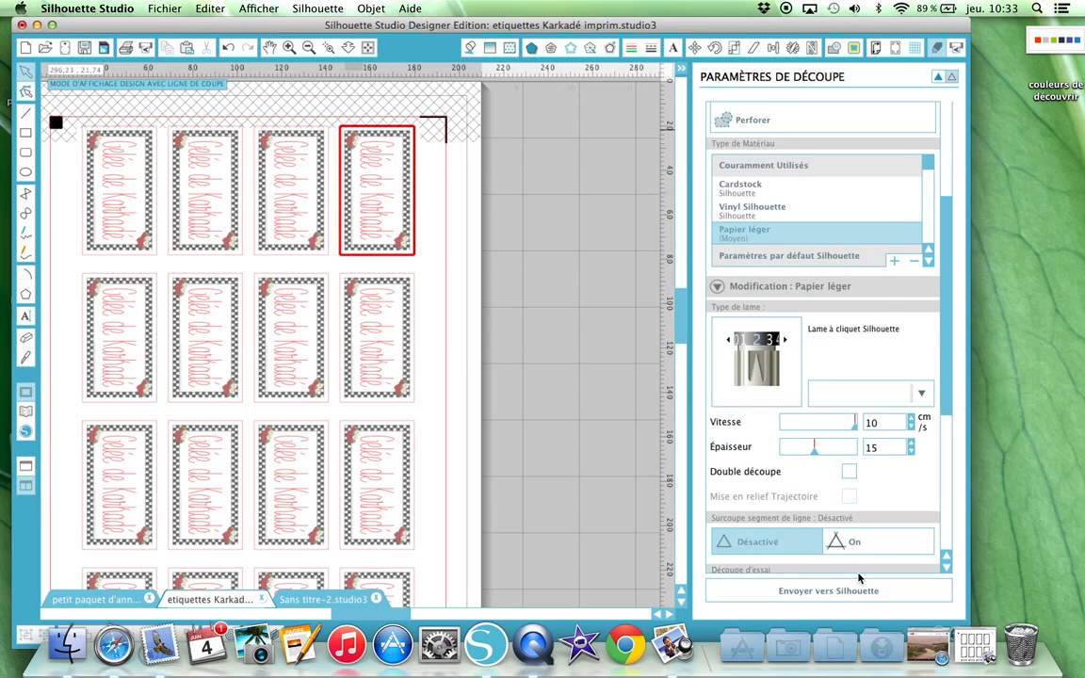